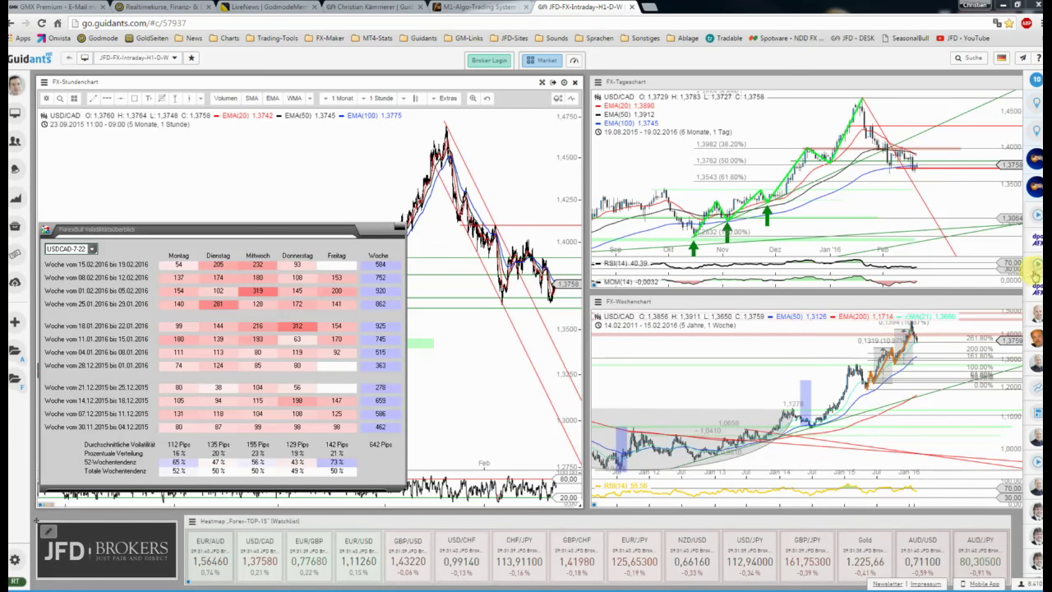
# - Clear the ForexBull USD/CAD volatility table off the FX-Stundenchart
pyautogui.scroll(-2, 775, 376)
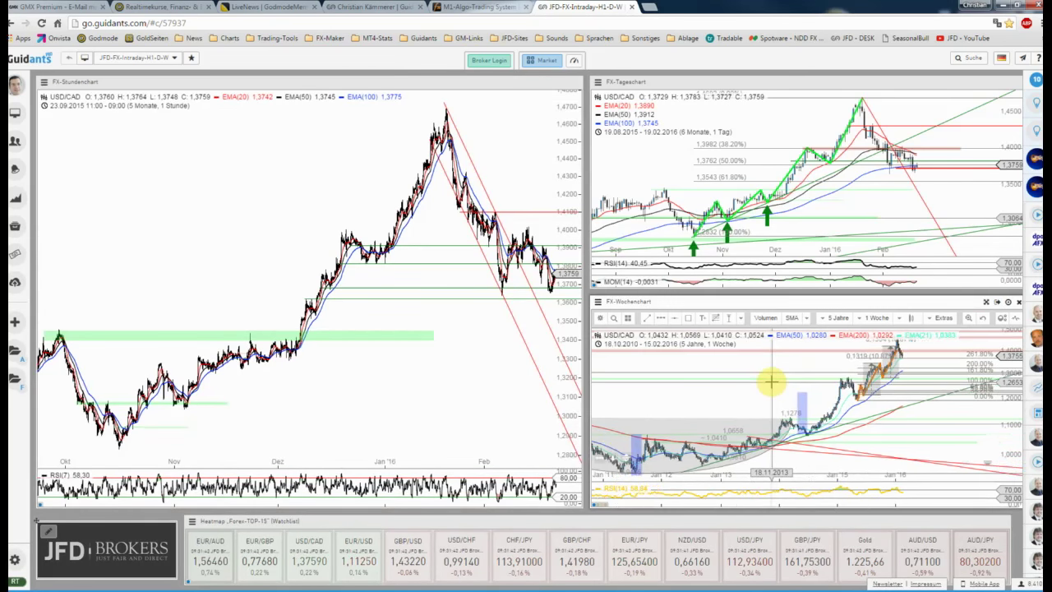
# - Enlarge the FX-Wochenchart, zoom to about eight years starting in 2008, then exit full screen
pyautogui.click(997, 302)
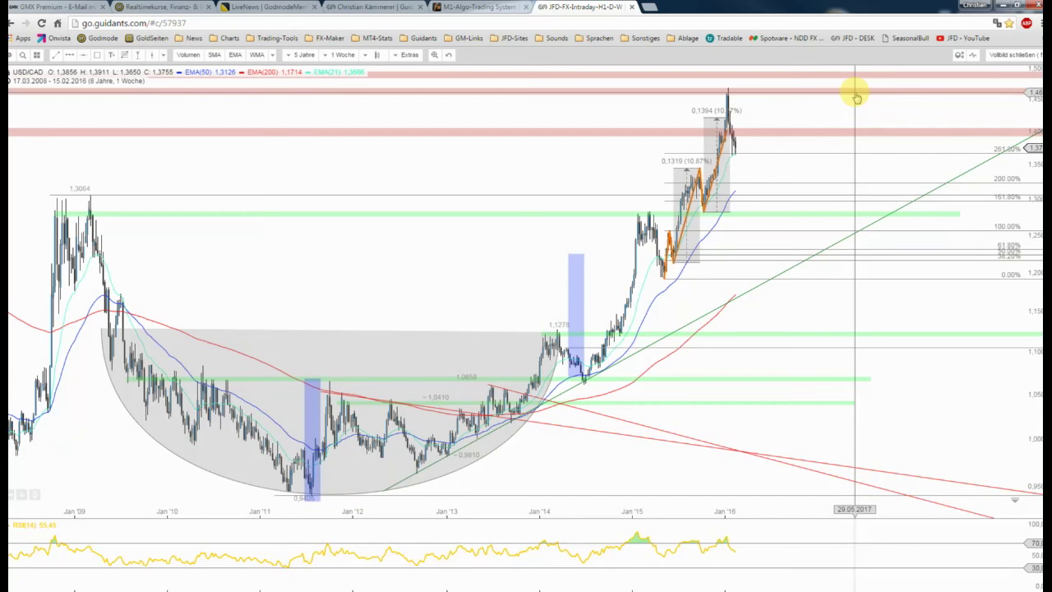
pyautogui.scroll(-2, 857, 97)
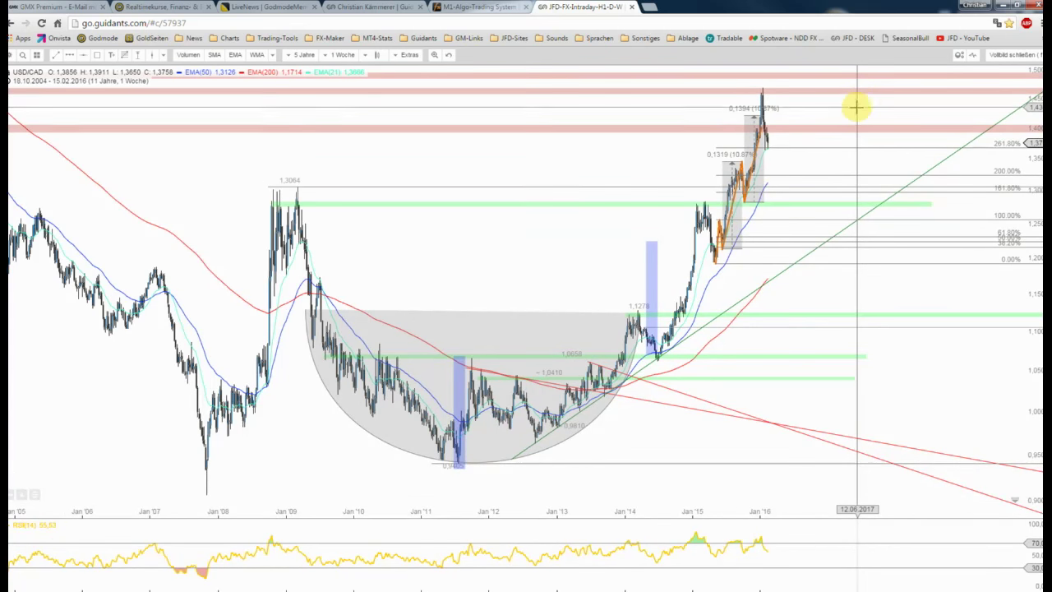
pyautogui.scroll(2, 802, 161)
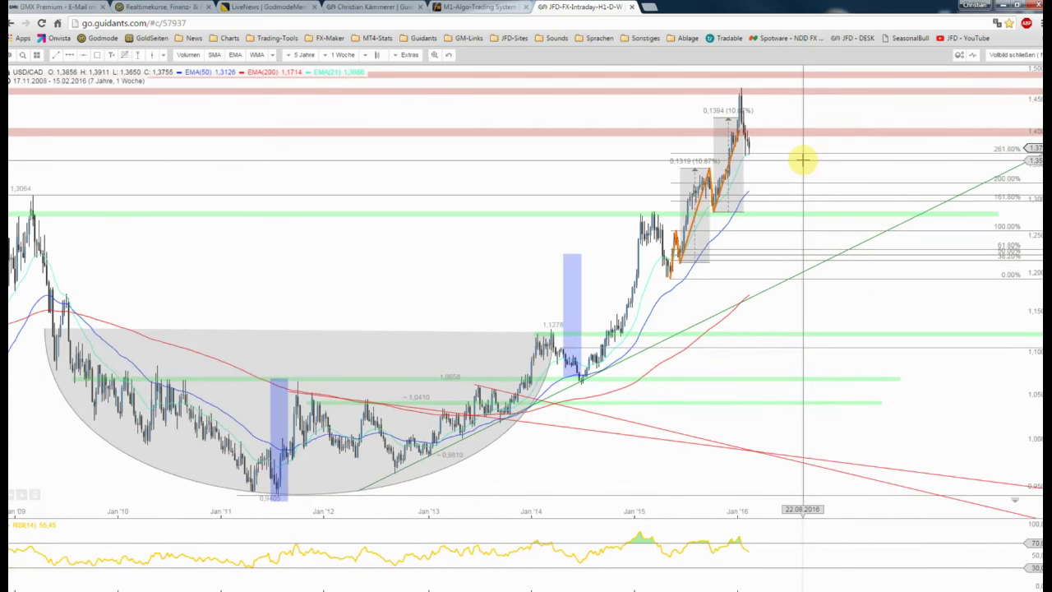
pyautogui.scroll(-1, 802, 160)
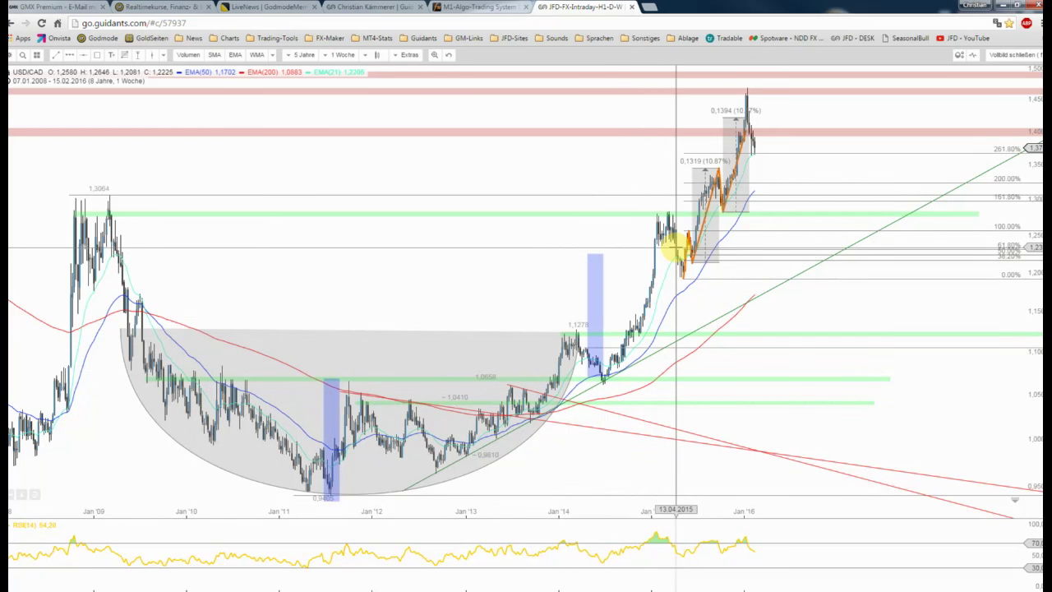
pyautogui.click(1011, 54)
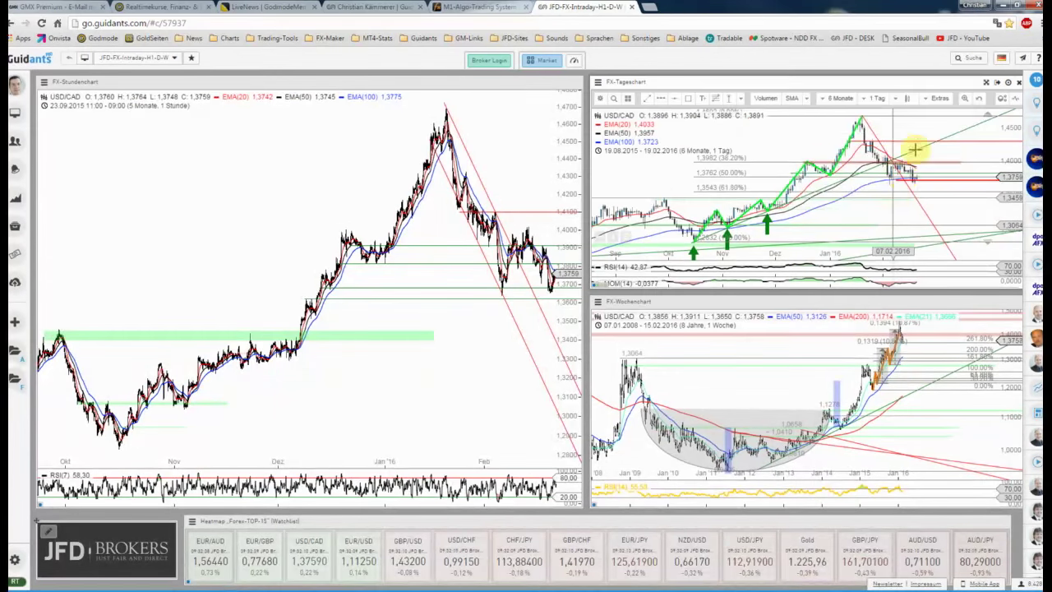
# - Open the FX-Tageschart full screen and shorten the red resistance zone near 1.3982
pyautogui.click(987, 84)
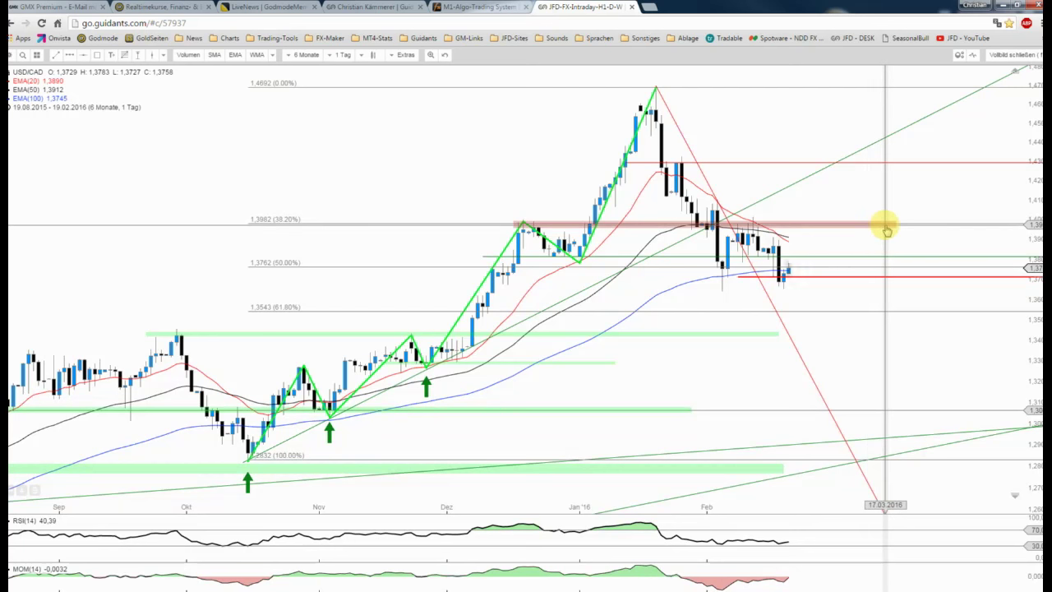
pyautogui.click(888, 227)
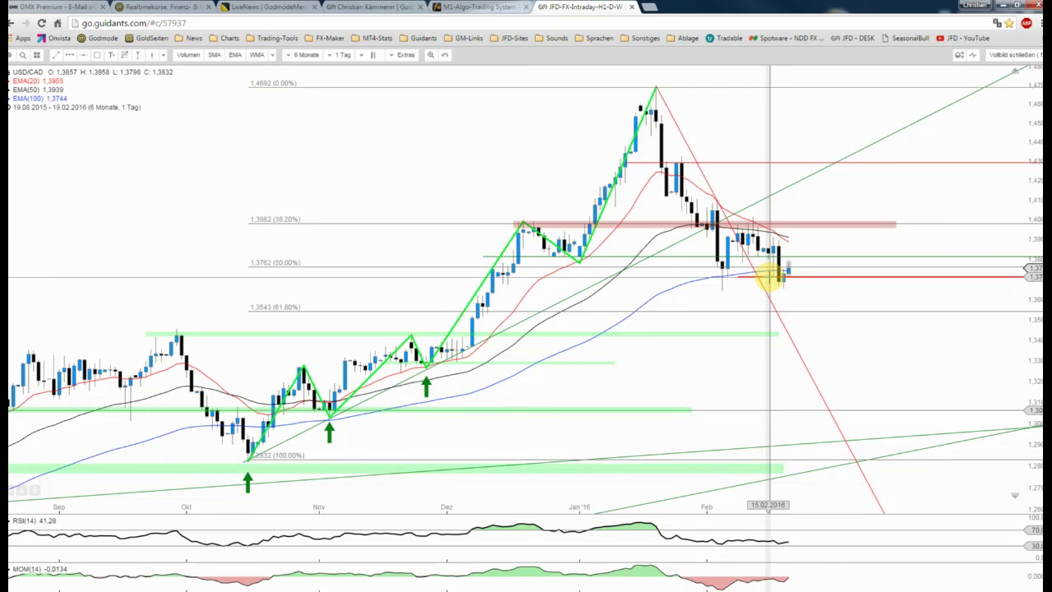
pyautogui.rightClick(824, 280)
# - Add a horizontal line near 1.3683 with the U-Linie style
pyautogui.click(826, 309)
pyautogui.scroll(2, 822, 309)
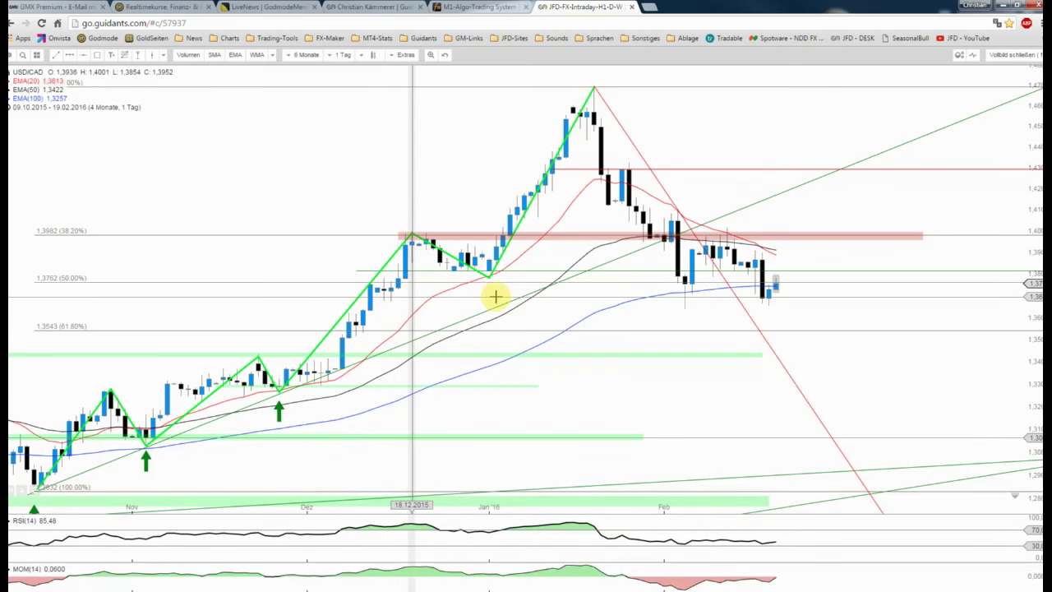
pyautogui.click(83, 54)
pyautogui.click(337, 299)
pyautogui.click(974, 311)
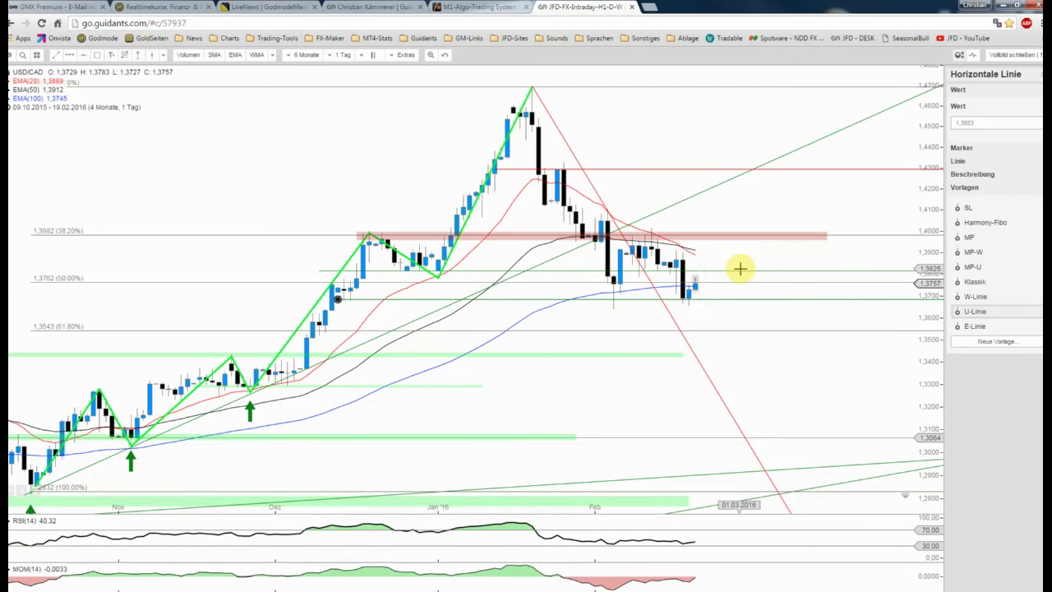
# - Delete the 1.3812 line, move the new line to 1.3822 as W-Linie, and show volatility
pyautogui.rightClick(580, 272)
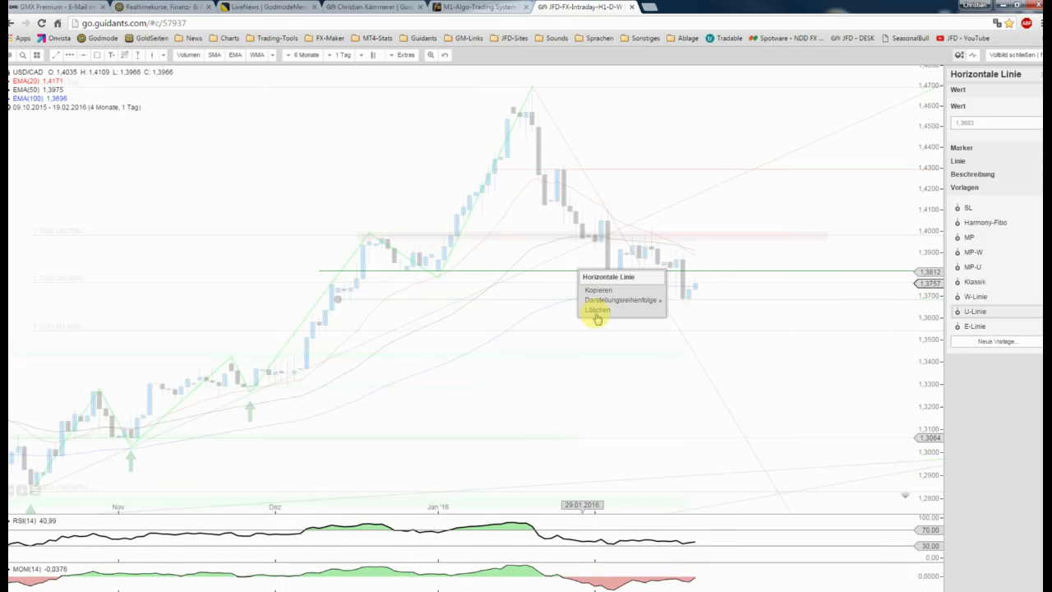
pyautogui.click(597, 310)
pyautogui.rightClick(434, 298)
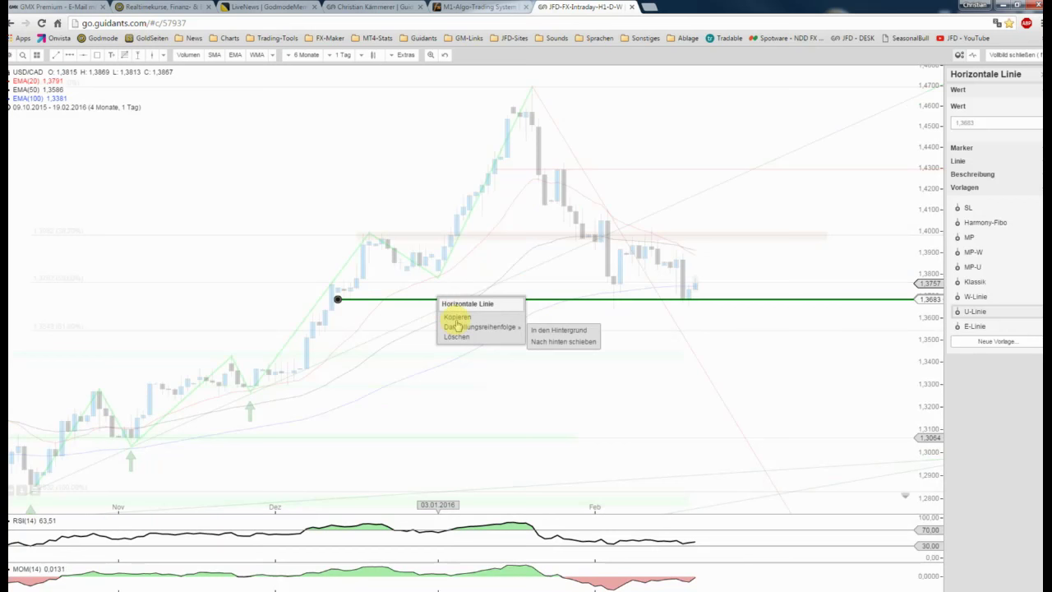
pyautogui.click(459, 303)
pyautogui.moveTo(459, 302)
pyautogui.mouseDown()
pyautogui.moveTo(457, 290)
pyautogui.moveTo(477, 280)
pyautogui.mouseUp()
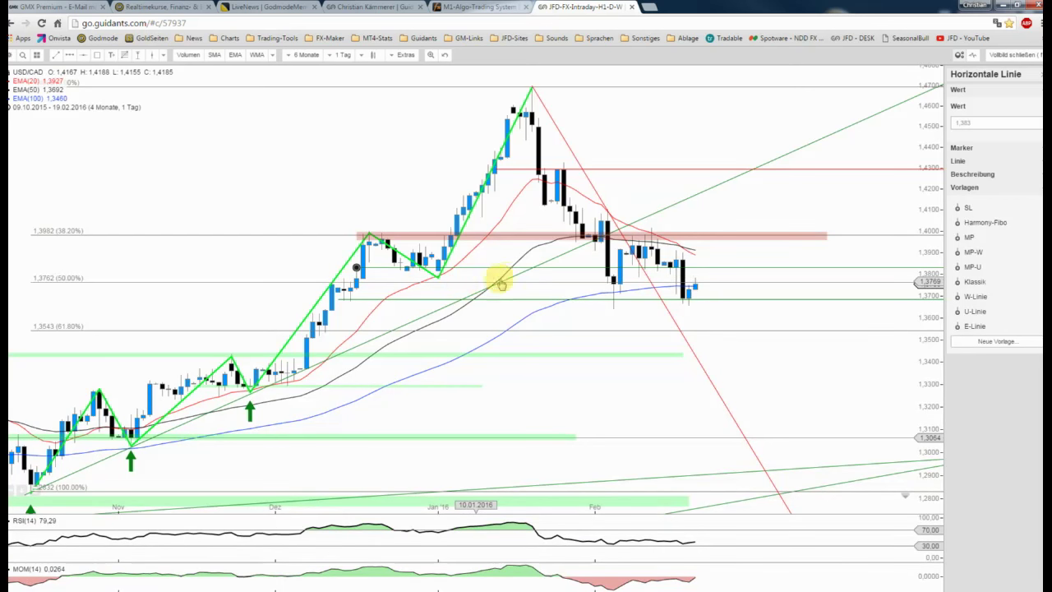
pyautogui.moveTo(545, 270); pyautogui.dragTo(559, 270)
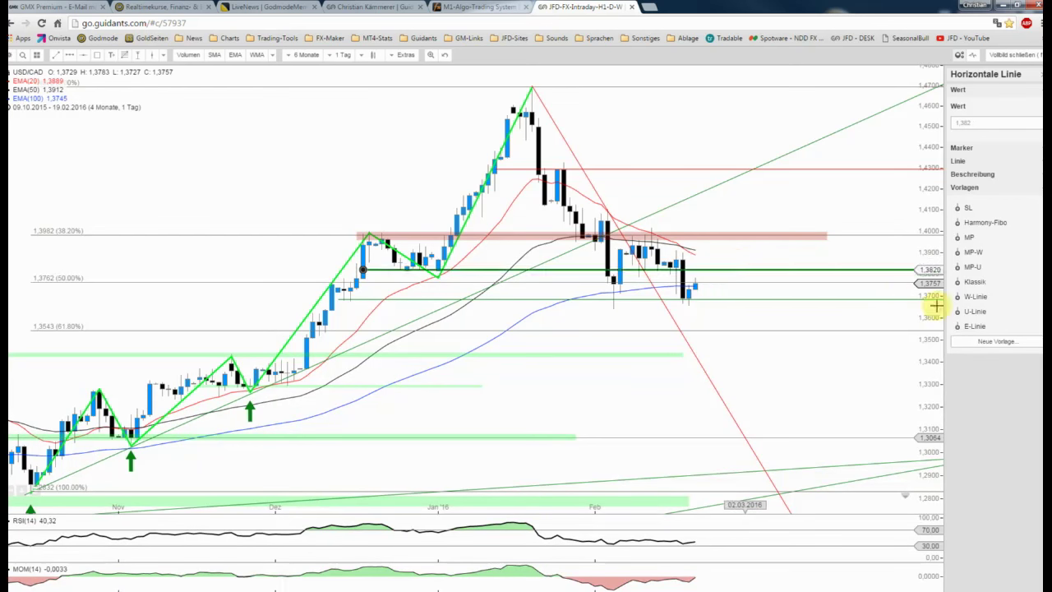
pyautogui.click(975, 298)
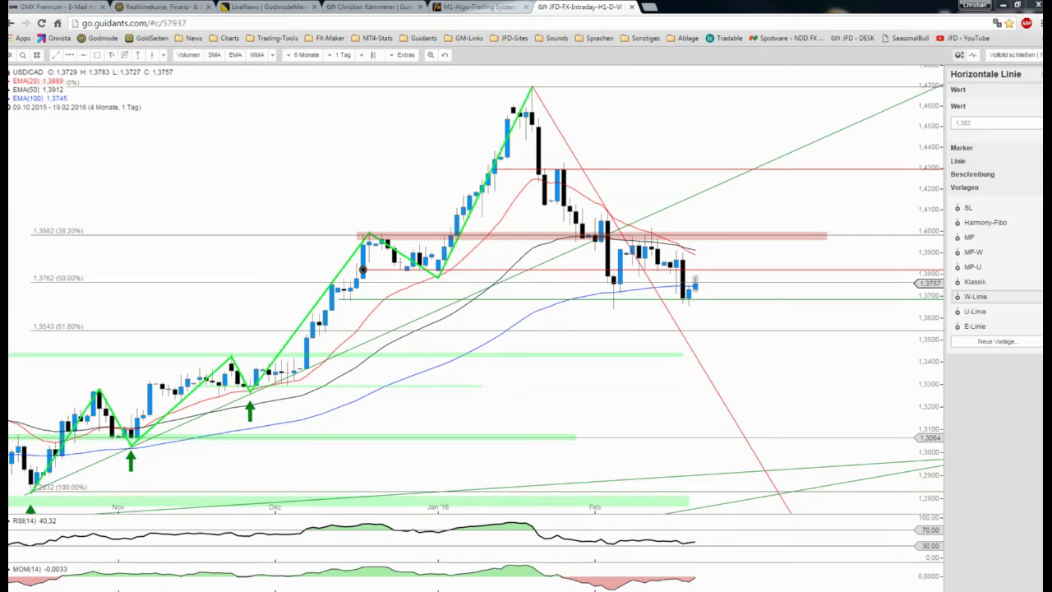
pyautogui.click(755, 138)
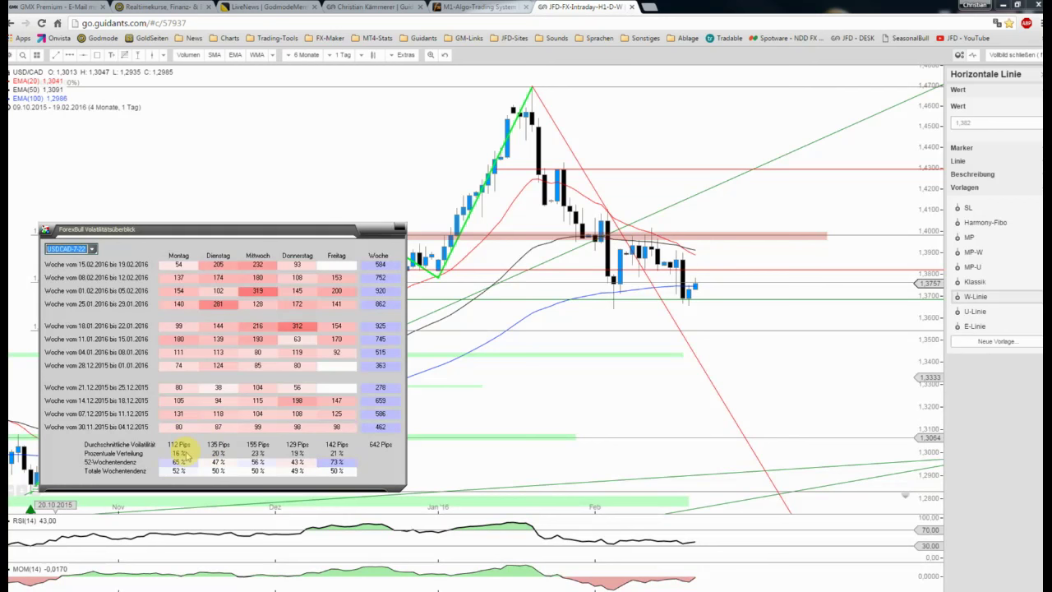
# - Close the volatility overview, move the seasonality window aside to review it, then close it
pyautogui.click(271, 227)
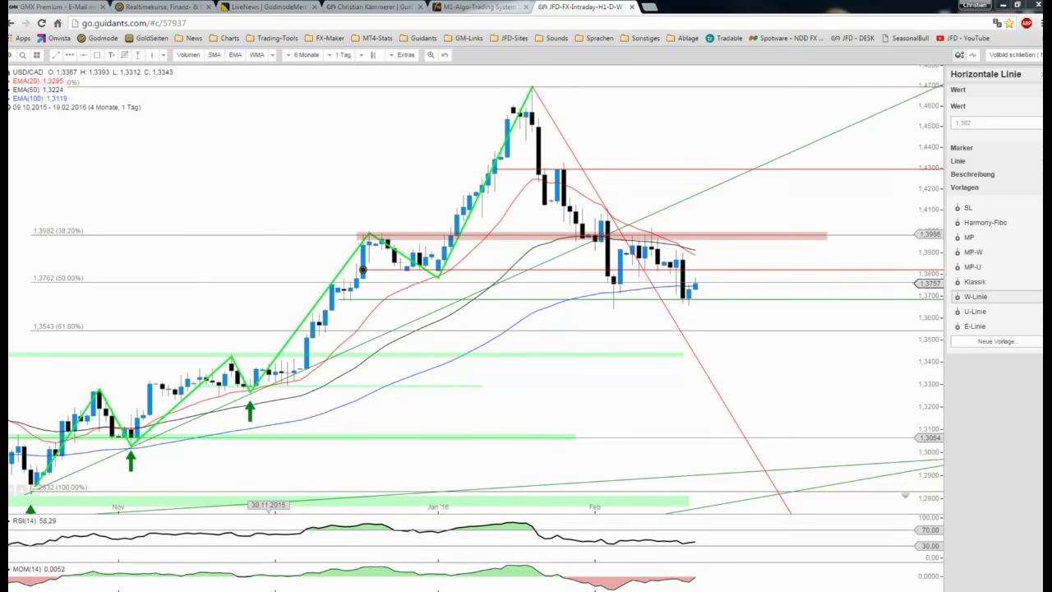
pyautogui.moveTo(235, 201); pyautogui.dragTo(846, 253)
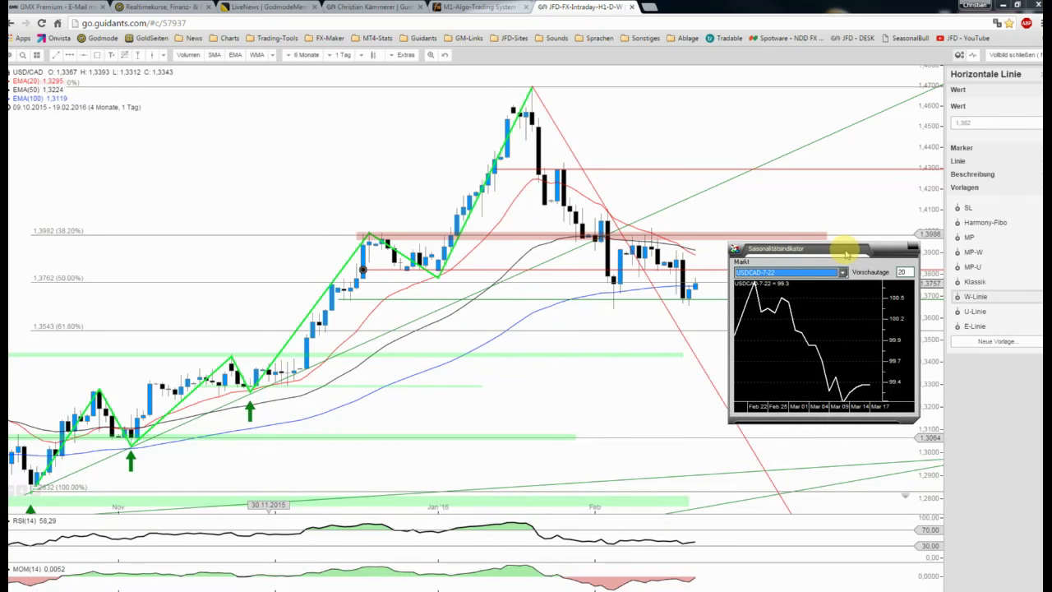
pyautogui.moveTo(841, 251); pyautogui.dragTo(862, 91)
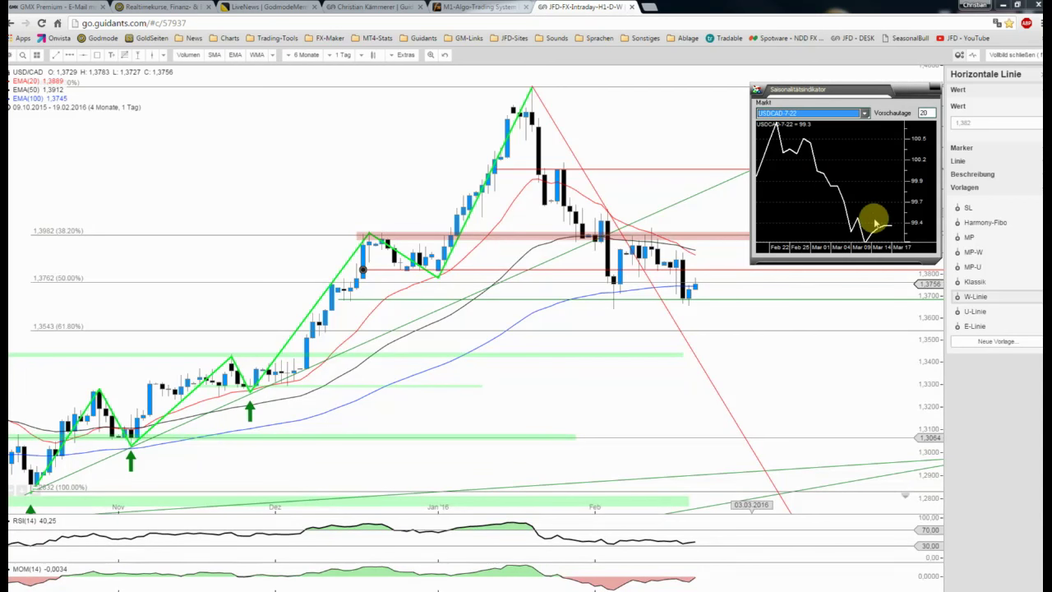
pyautogui.click(696, 316)
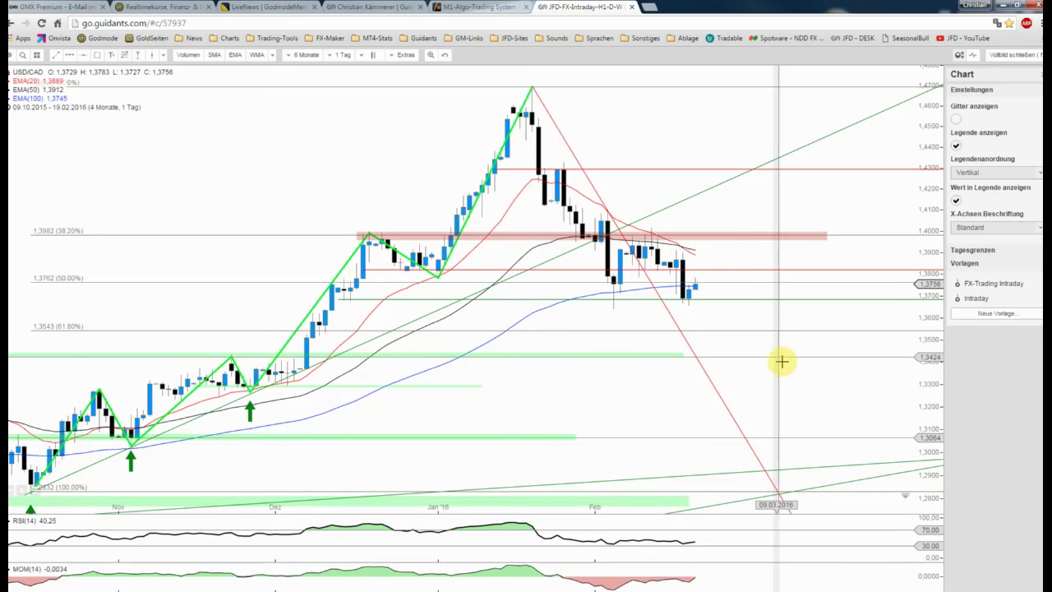
# - Zoom out to six months, delete the green band, and add a U-Linie line at 1.3428
pyautogui.scroll(-2, 781, 360)
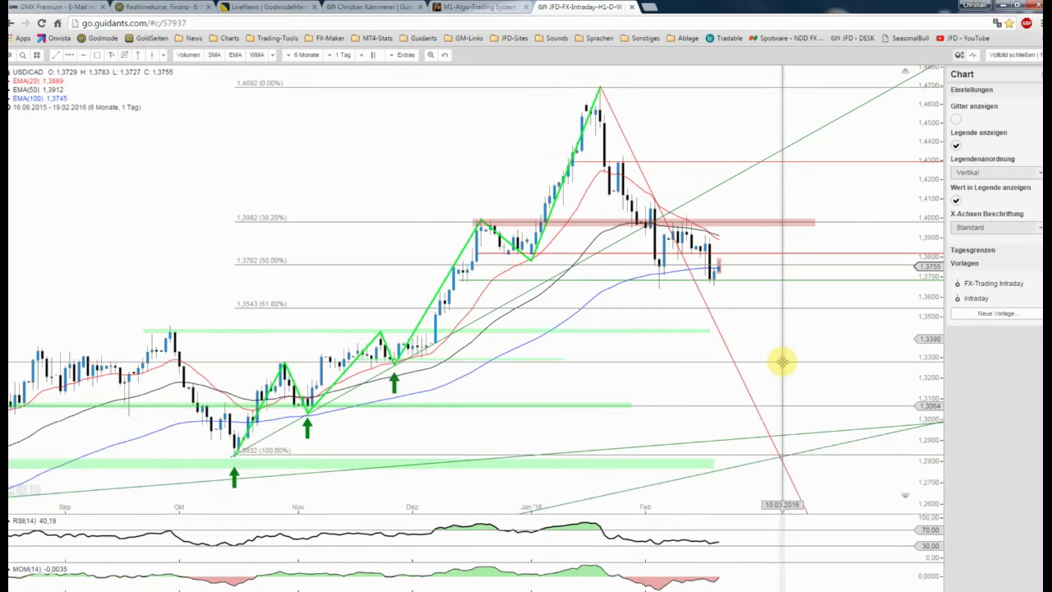
pyautogui.rightClick(672, 331)
pyautogui.click(691, 370)
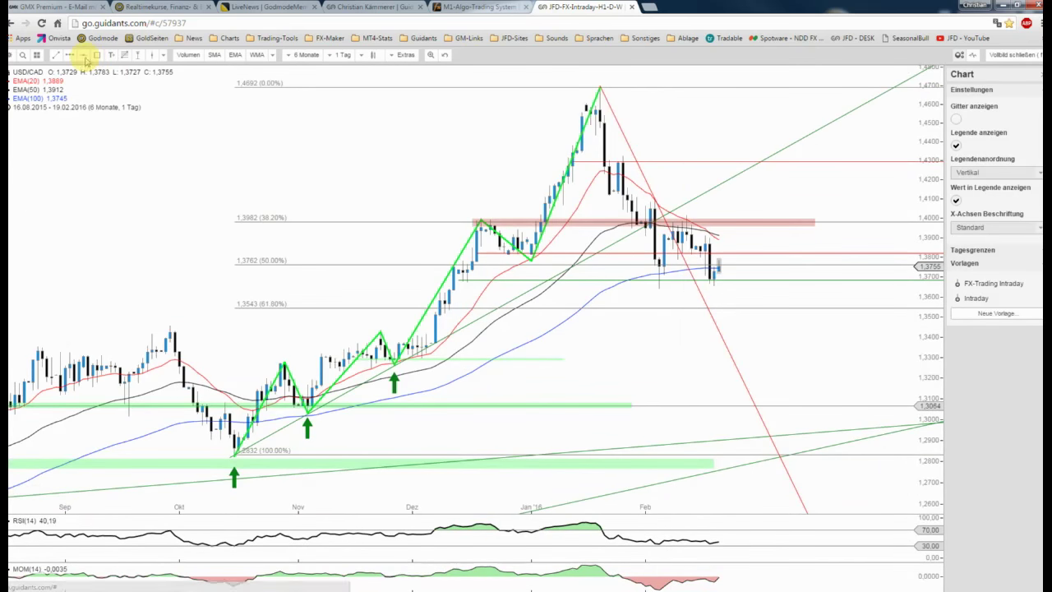
pyautogui.click(84, 56)
pyautogui.click(170, 332)
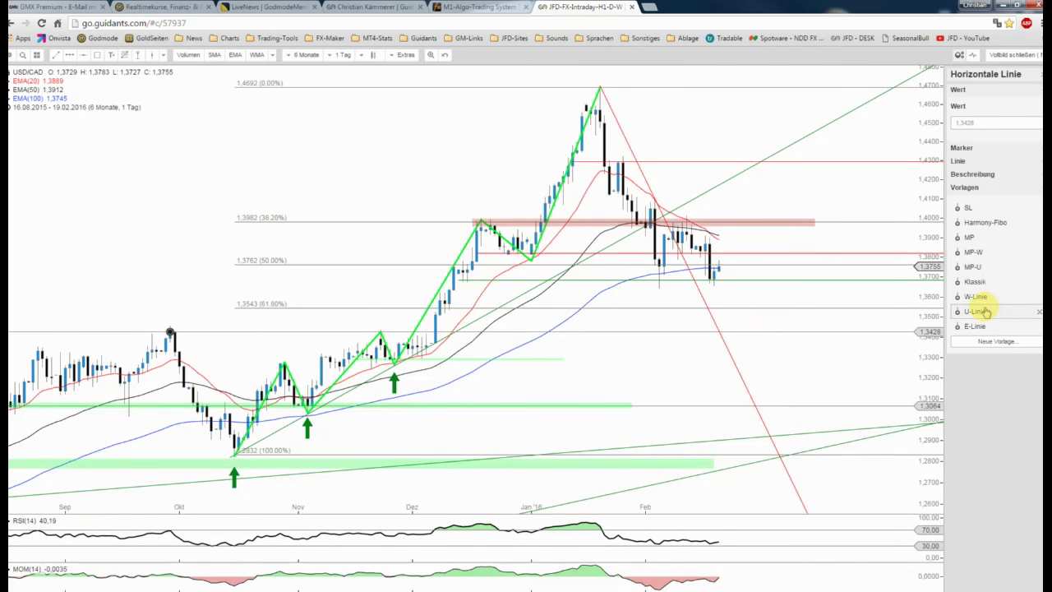
pyautogui.click(978, 310)
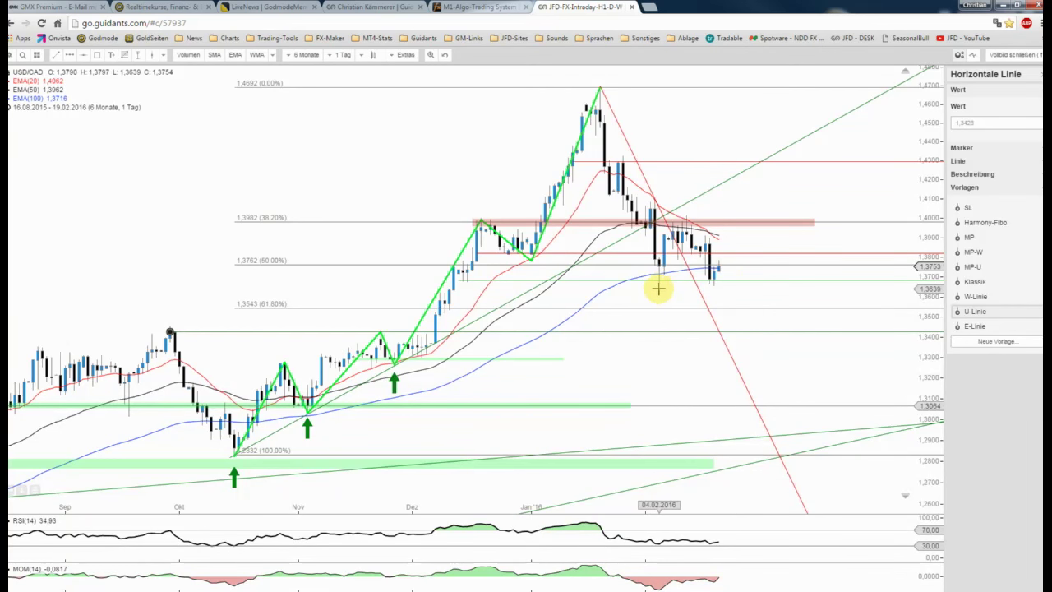
# - Add a line near 1.3450 and a blue forecast path bouncing off the 1.3428 support
pyautogui.click(654, 297)
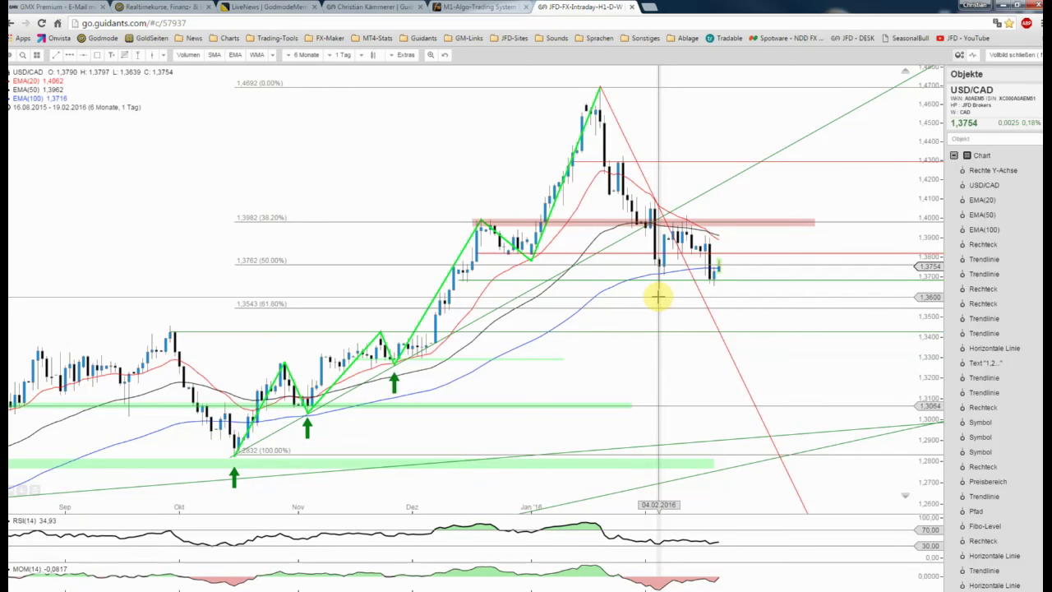
pyautogui.moveTo(764, 296); pyautogui.dragTo(786, 335)
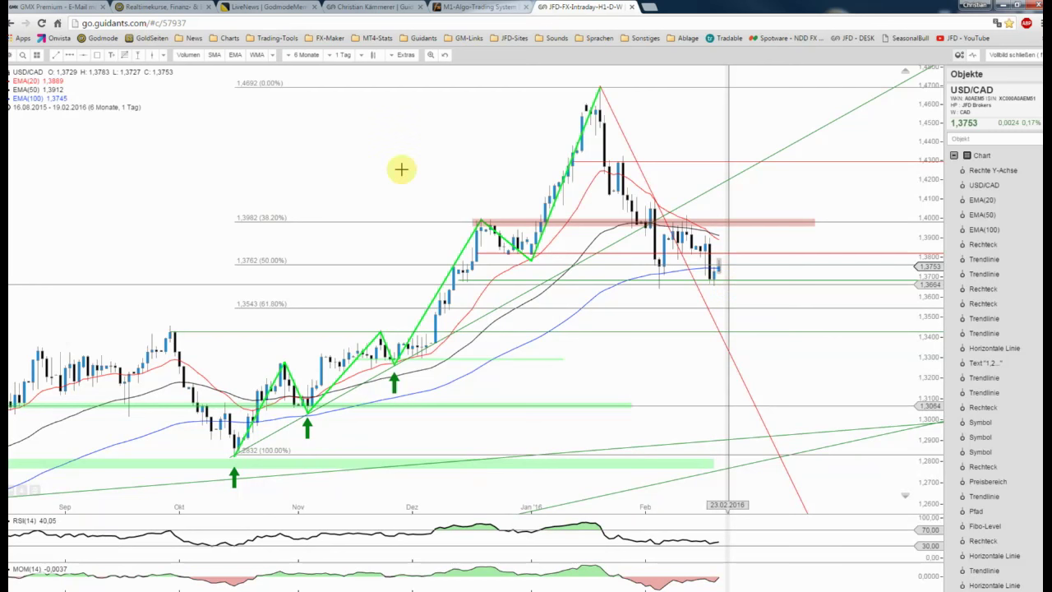
pyautogui.click(70, 54)
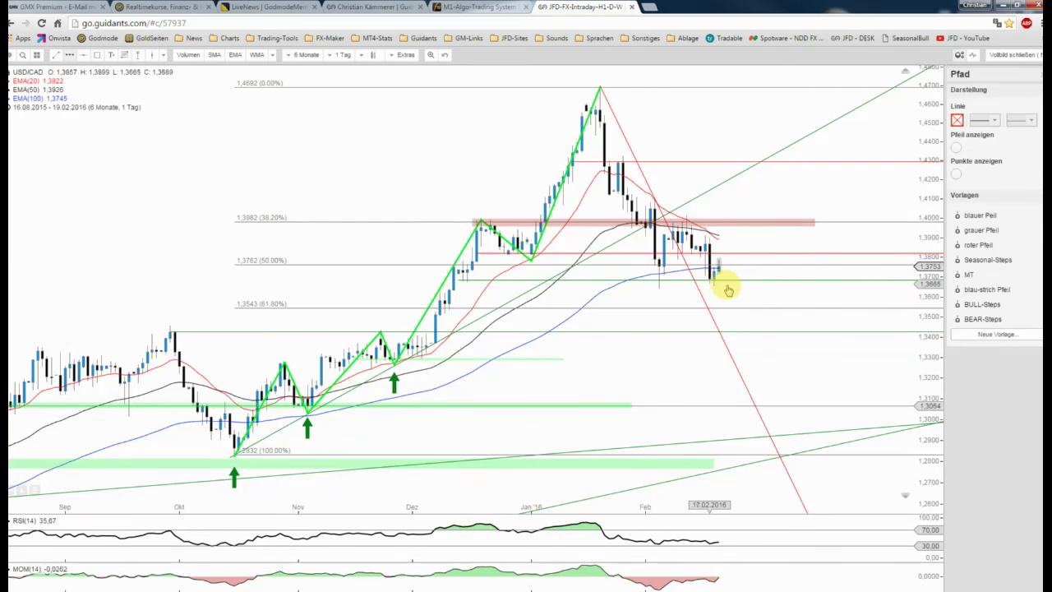
pyautogui.click(720, 287)
pyautogui.click(727, 287)
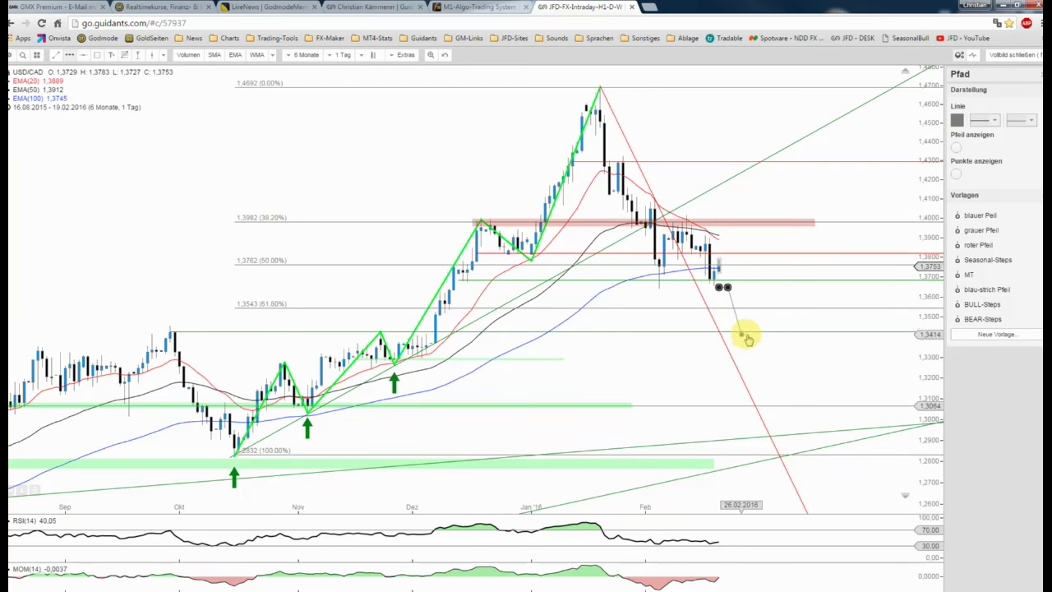
pyautogui.click(750, 332)
pyautogui.click(760, 313)
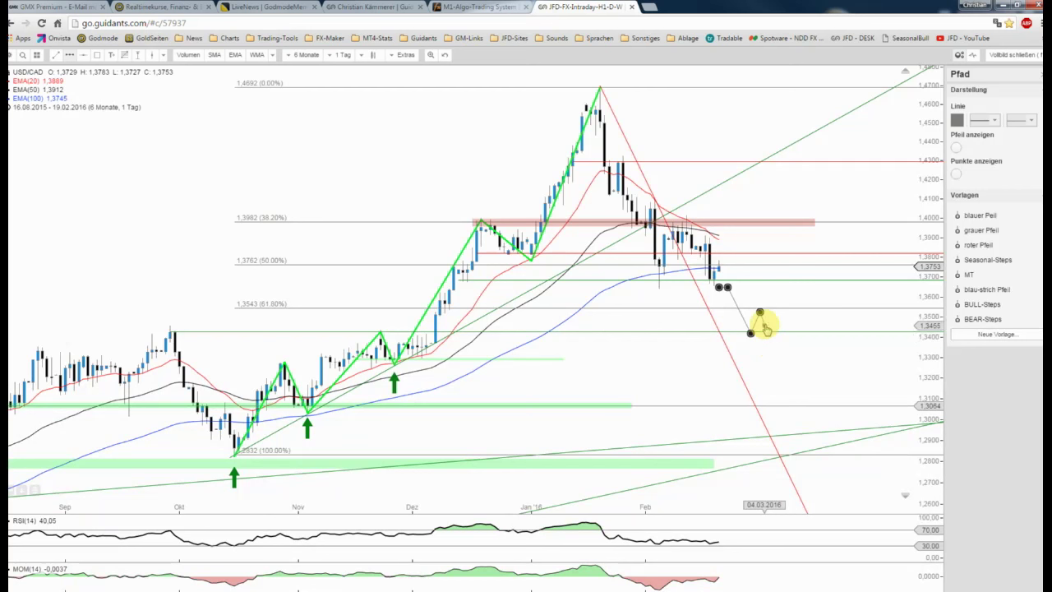
pyautogui.click(980, 216)
pyautogui.click(956, 148)
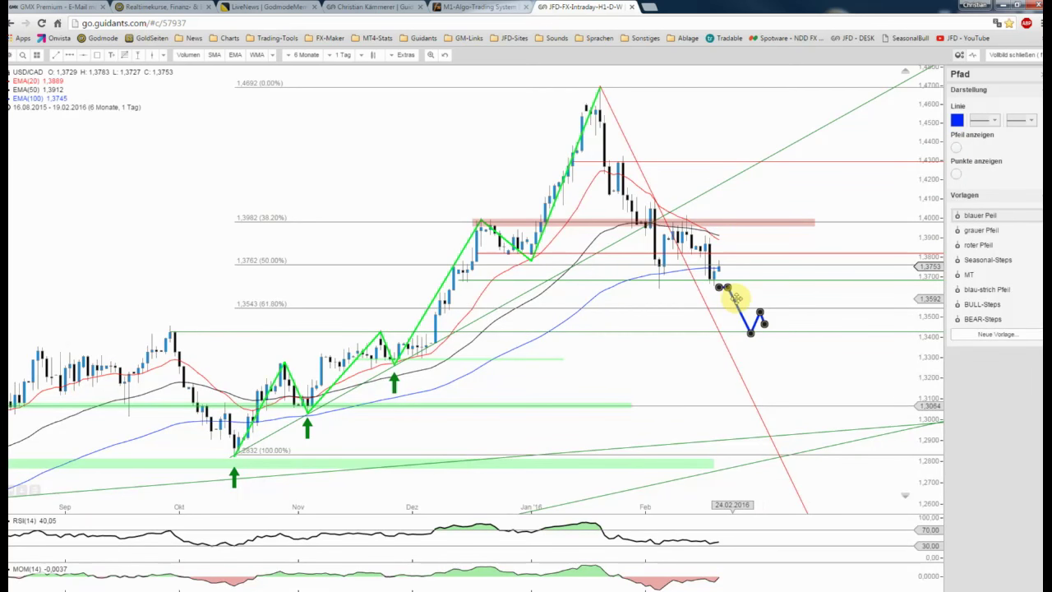
pyautogui.moveTo(734, 298); pyautogui.dragTo(738, 297)
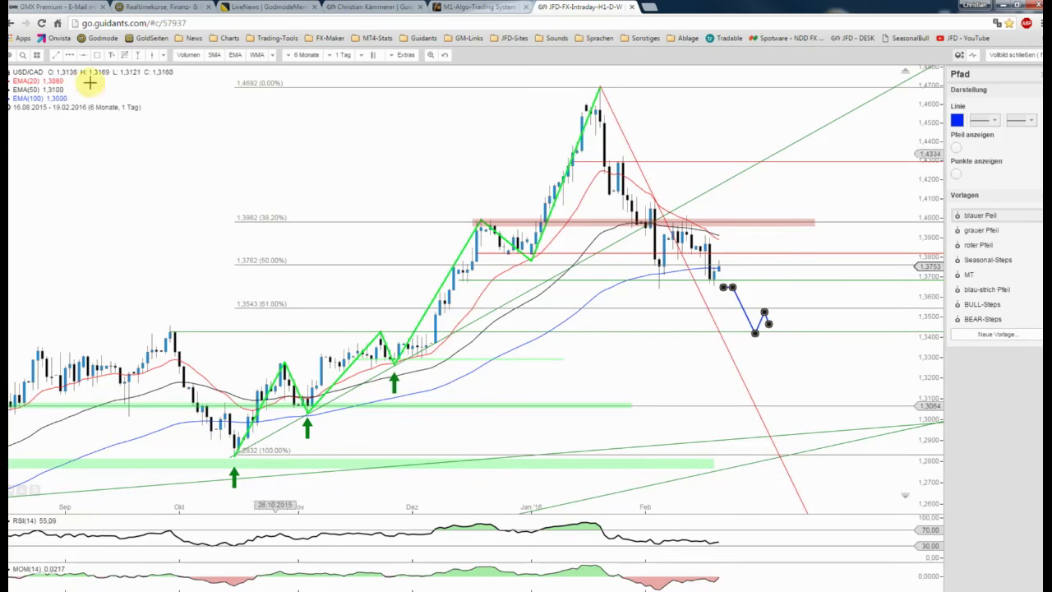
pyautogui.click(751, 192)
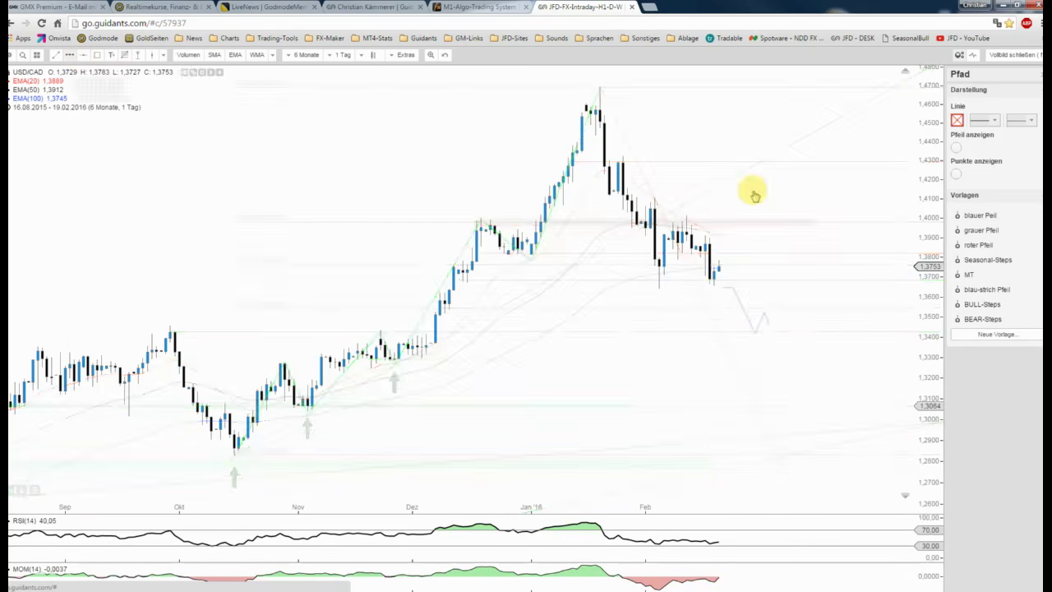
# - Draw a blue dashed forecast arrow rising toward 1.3900 then falling to 1.3600
pyautogui.click(722, 264)
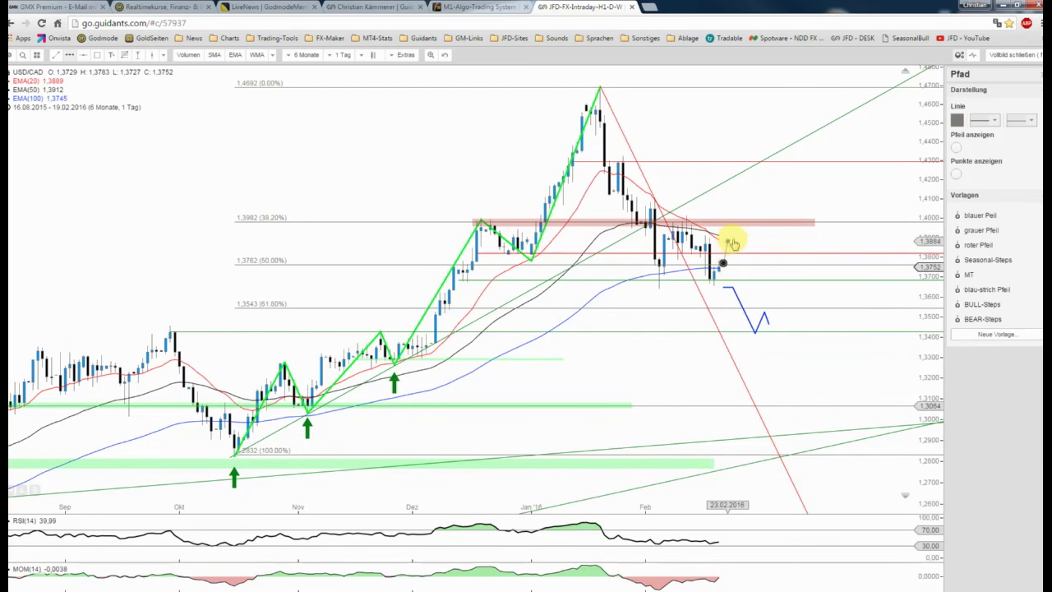
pyautogui.click(732, 239)
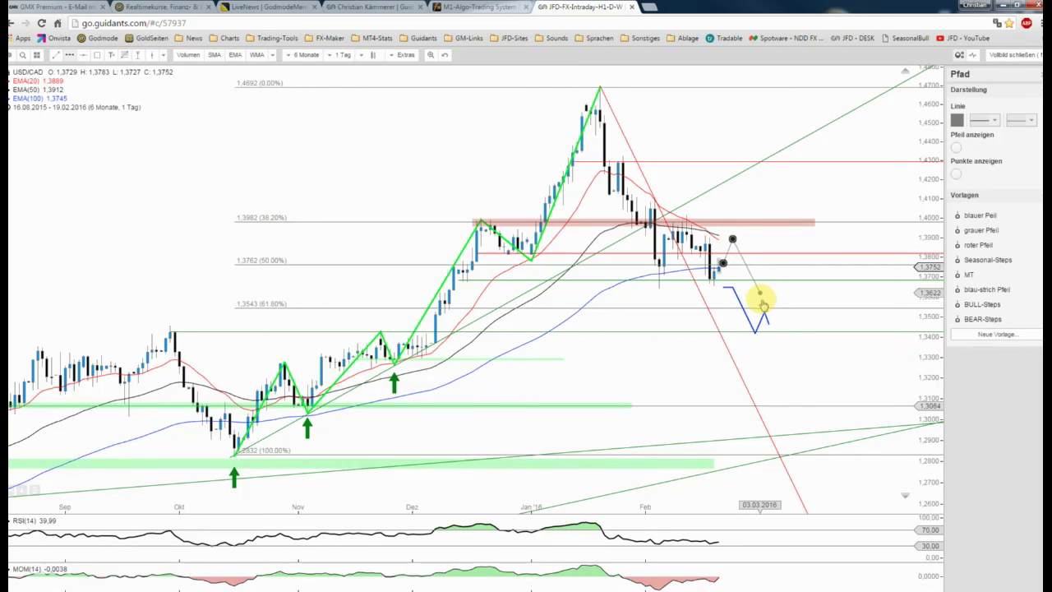
pyautogui.doubleClick(760, 301)
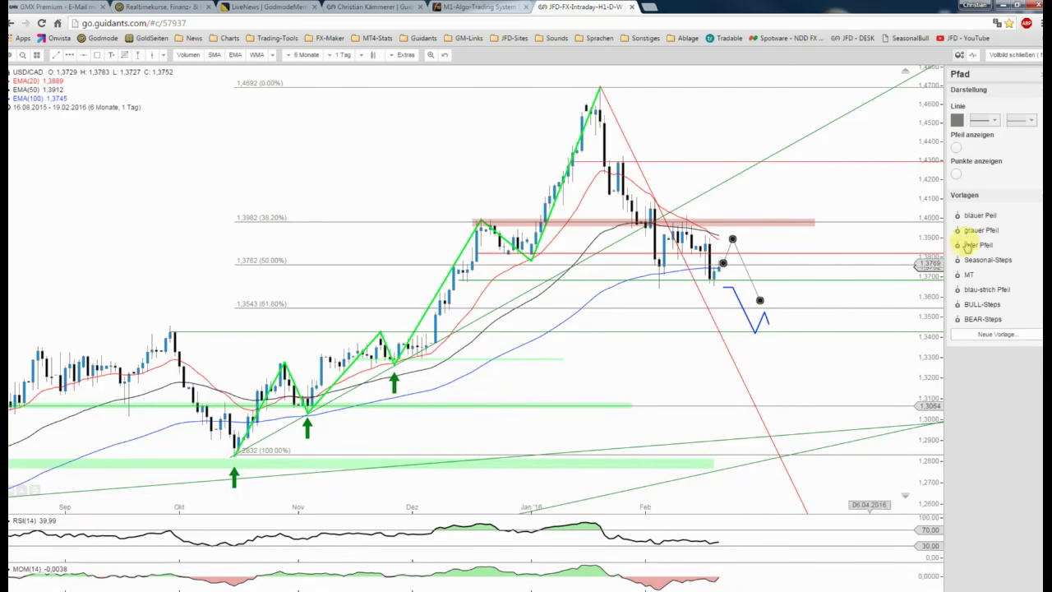
pyautogui.click(987, 291)
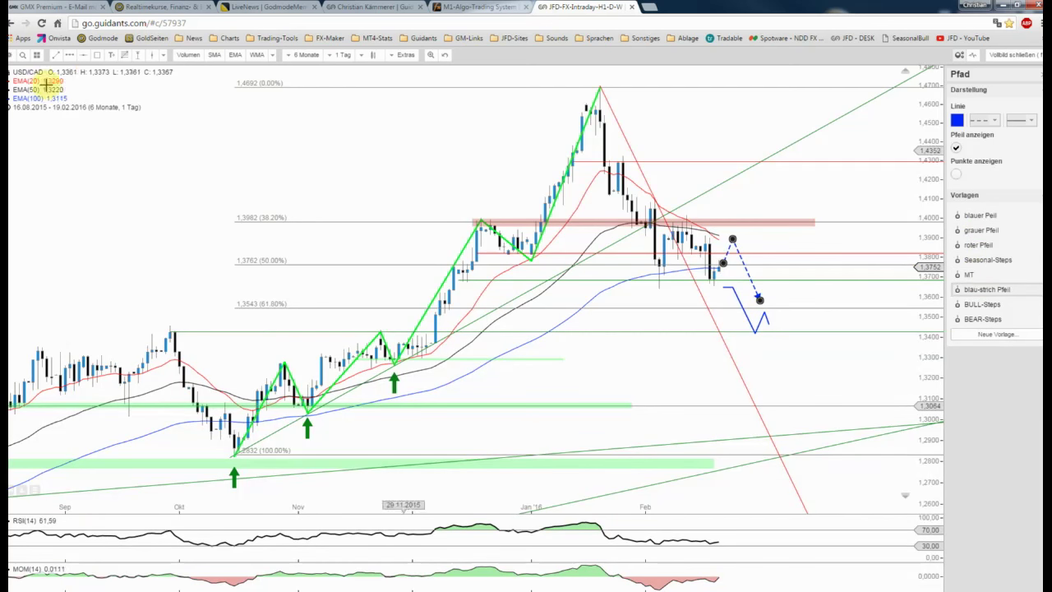
pyautogui.click(124, 79)
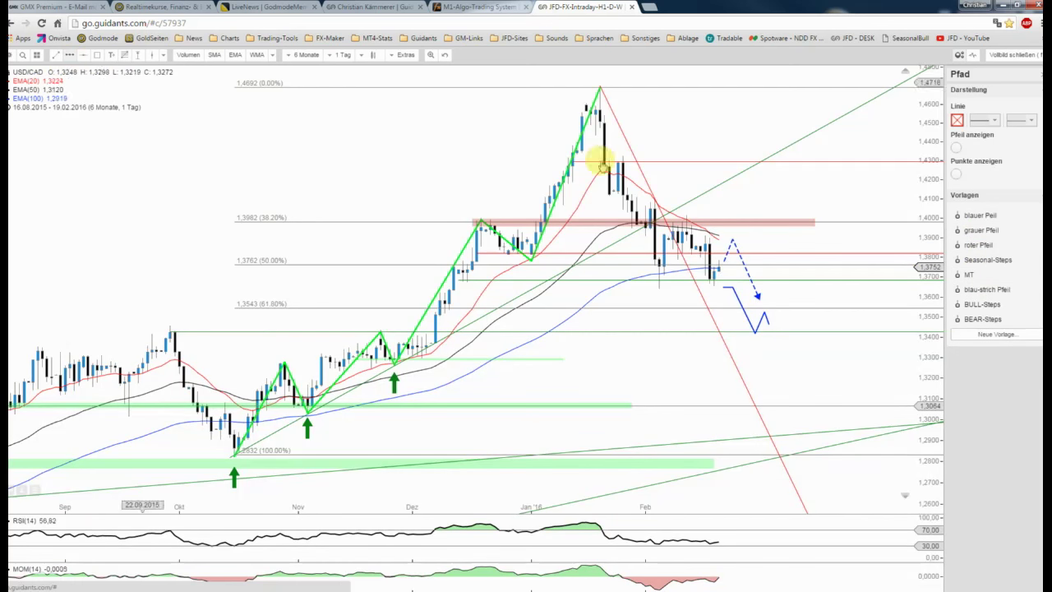
# - Draw a grey path flat along 1.4000, peaking above 1.4500, then falling to 1.4300
pyautogui.click(733, 214)
pyautogui.click(750, 215)
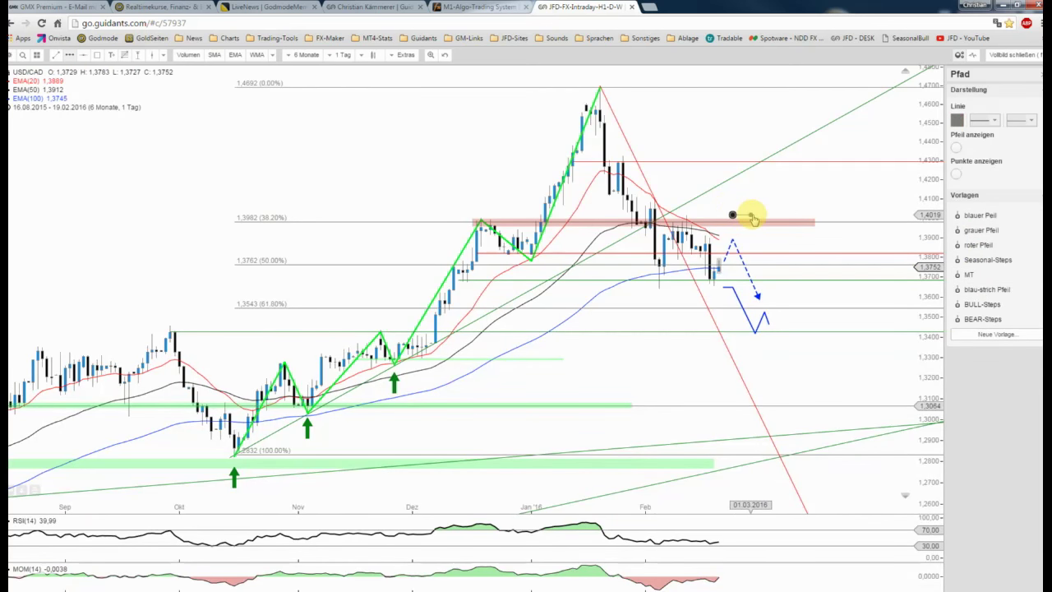
pyautogui.click(796, 110)
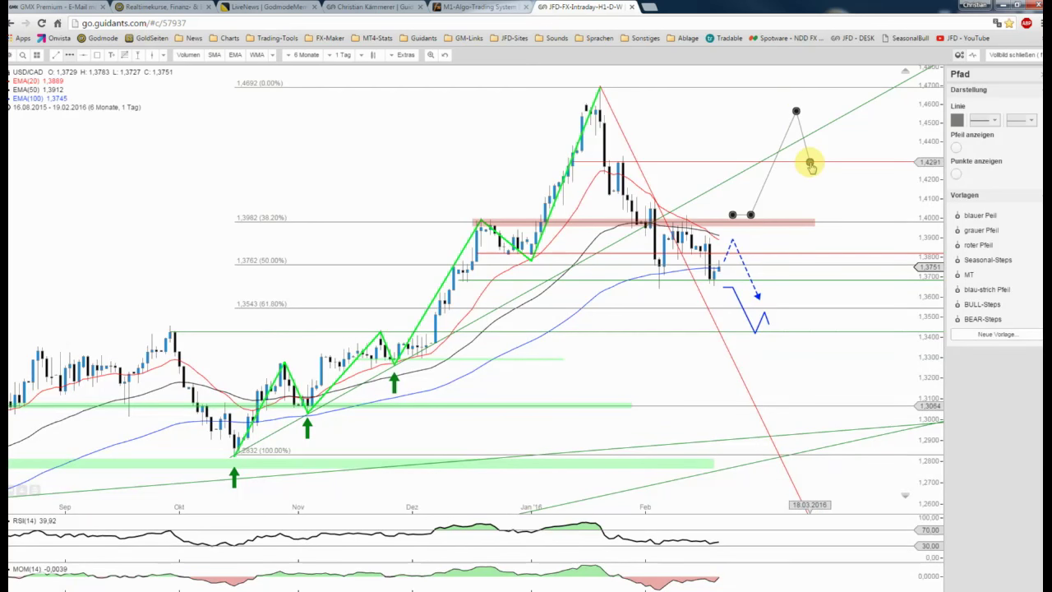
pyautogui.doubleClick(809, 165)
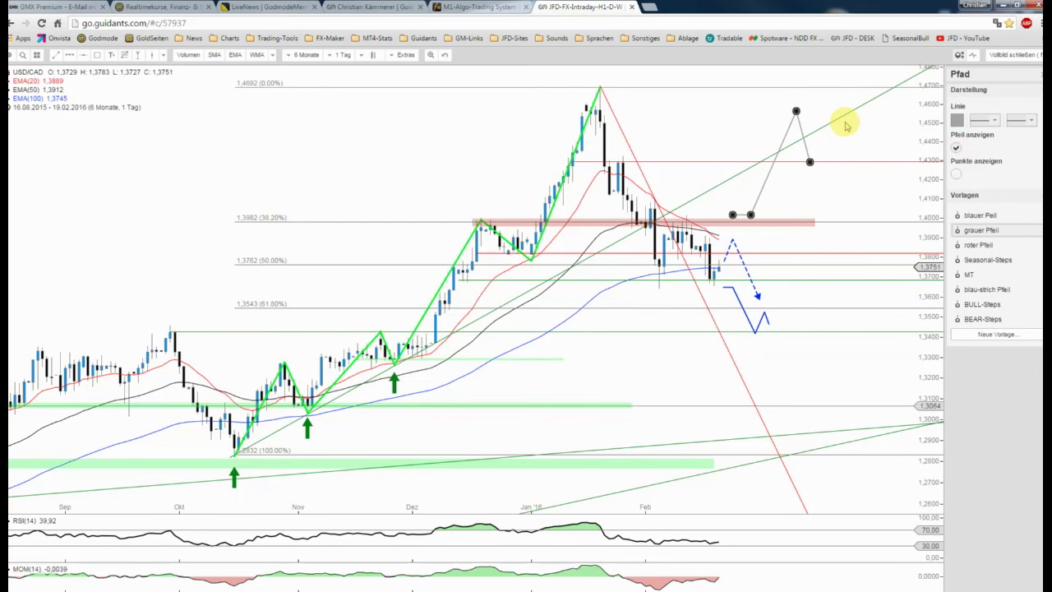
pyautogui.click(23, 55)
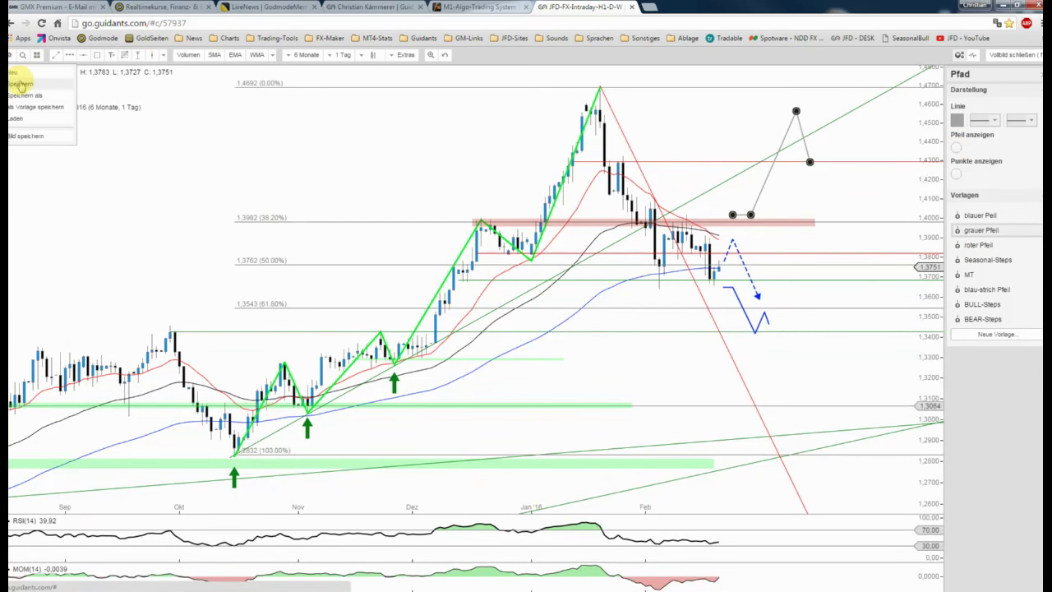
# - Save the daily chart, then show the hourly chart full screen panned to recent candles
pyautogui.click(20, 84)
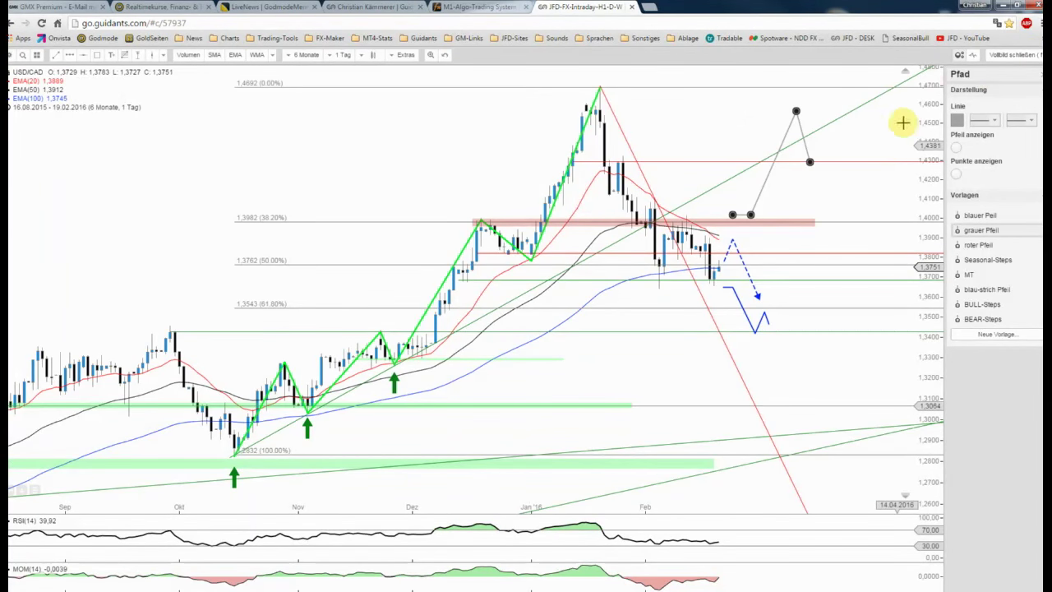
pyautogui.click(991, 55)
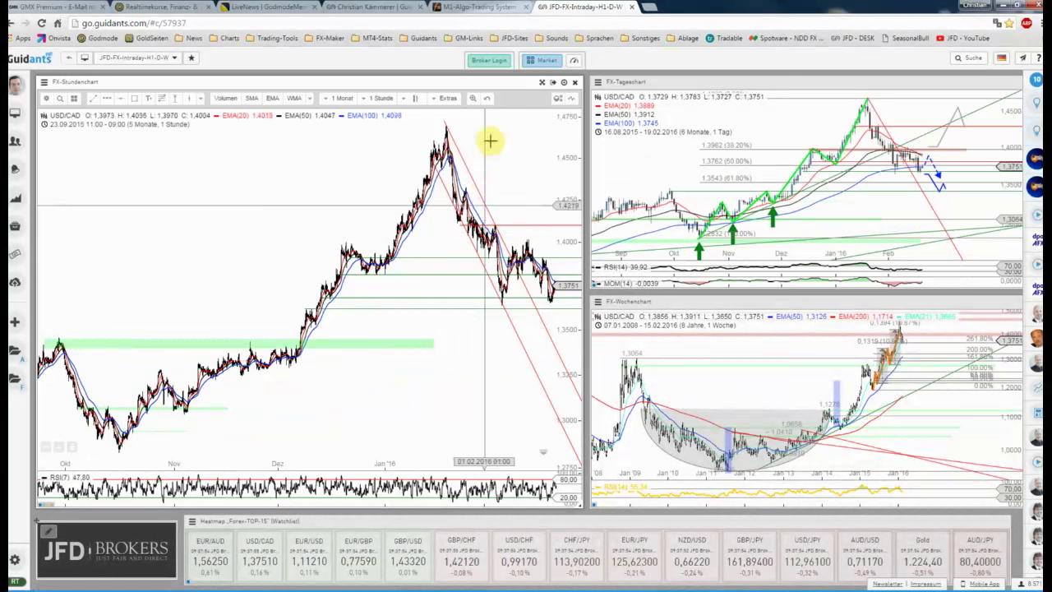
pyautogui.click(542, 82)
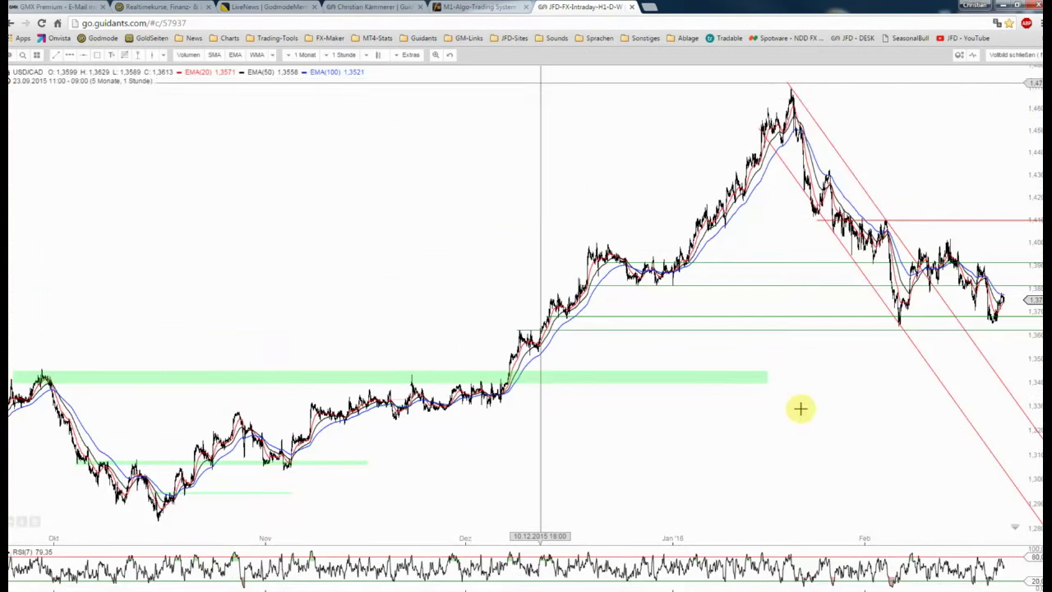
pyautogui.scroll(2, 800, 408)
pyautogui.moveTo(831, 409); pyautogui.dragTo(646, 410)
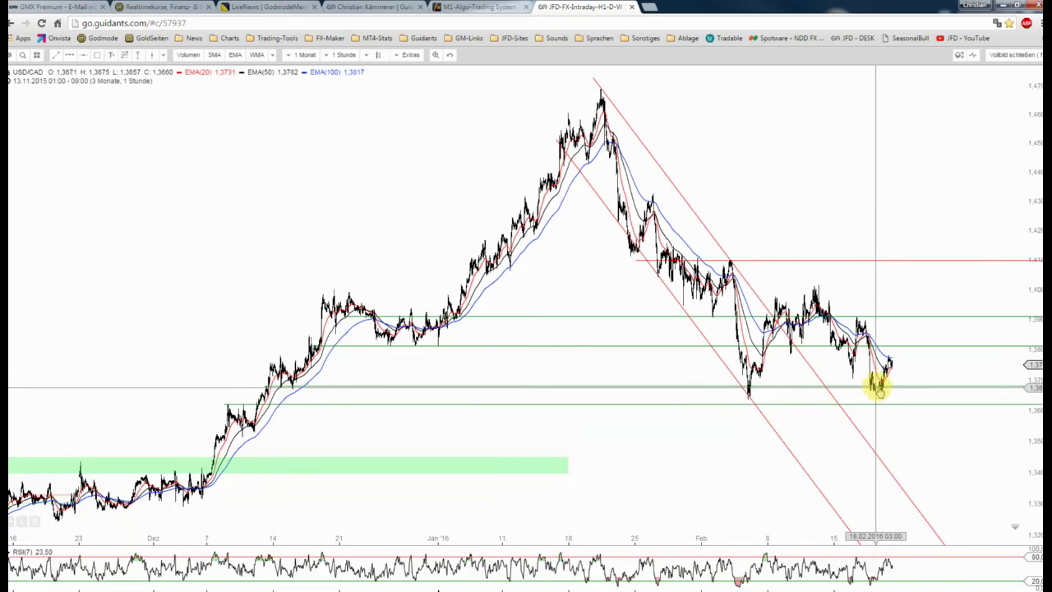
# - Zoom the hourly chart and draw a red trend line from the swing high to the lower high
pyautogui.scroll(2, 900, 382)
pyautogui.scroll(2, 900, 382)
pyautogui.scroll(2, 898, 382)
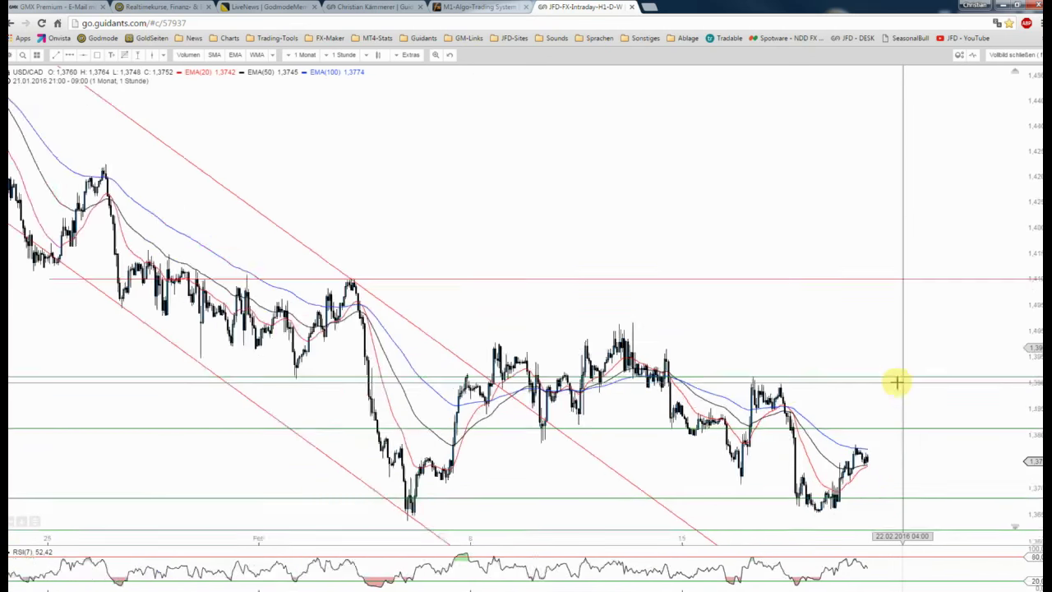
pyautogui.scroll(2, 897, 382)
pyautogui.scroll(2, 897, 382)
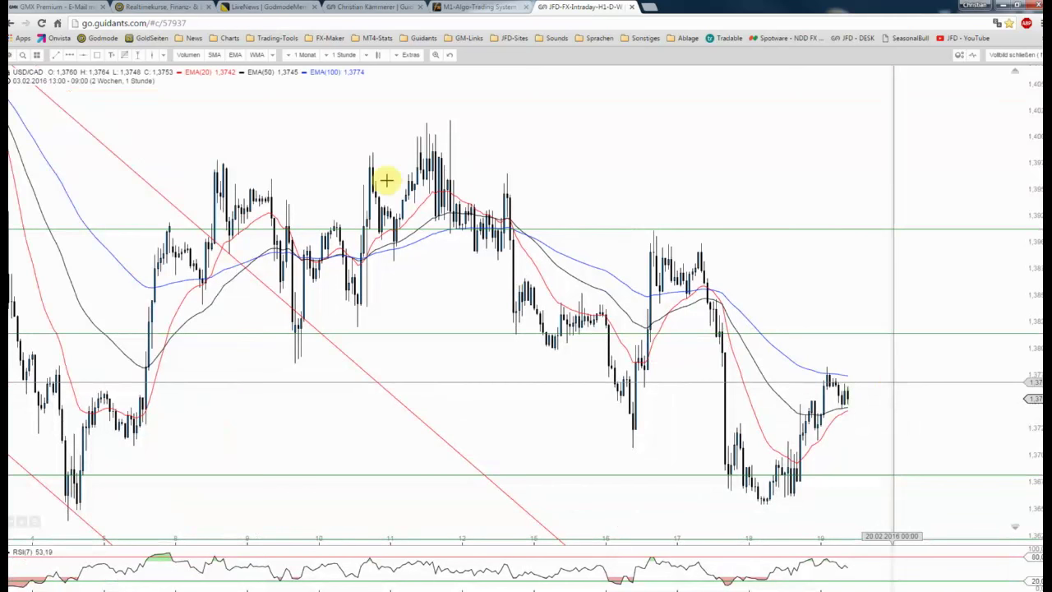
pyautogui.click(56, 55)
pyautogui.click(383, 128)
pyautogui.click(757, 326)
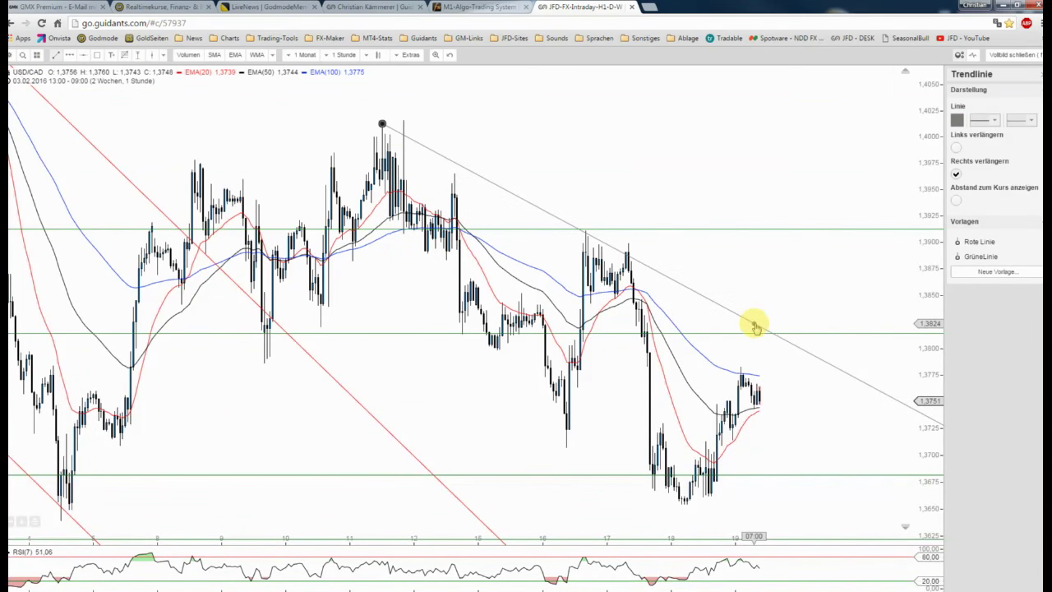
pyautogui.click(980, 242)
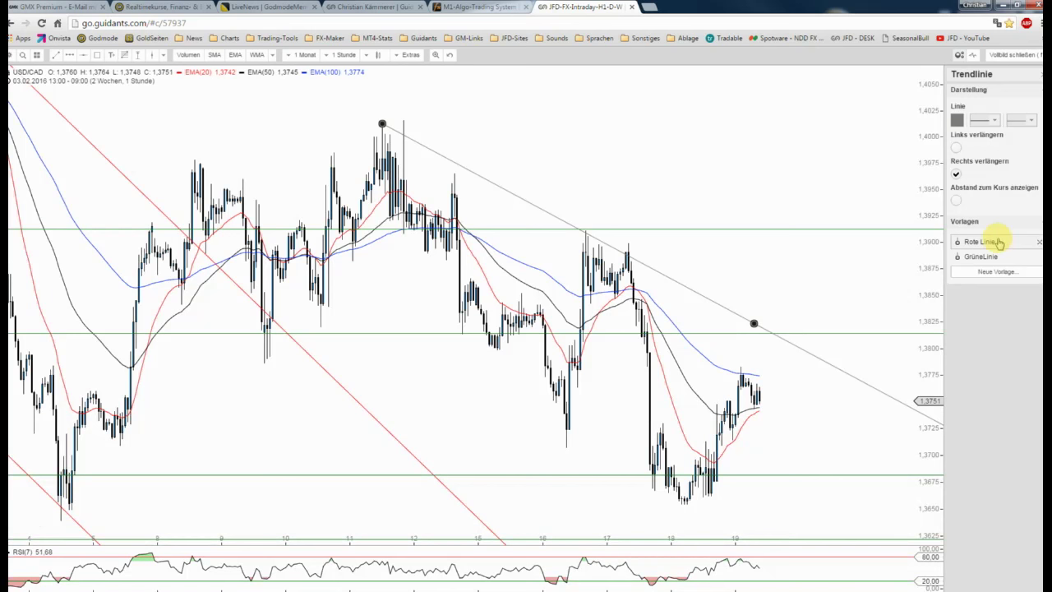
# - Turn the red trend line into a parallel channel with its lower line on the lows
pyautogui.rightClick(554, 215)
pyautogui.click(566, 287)
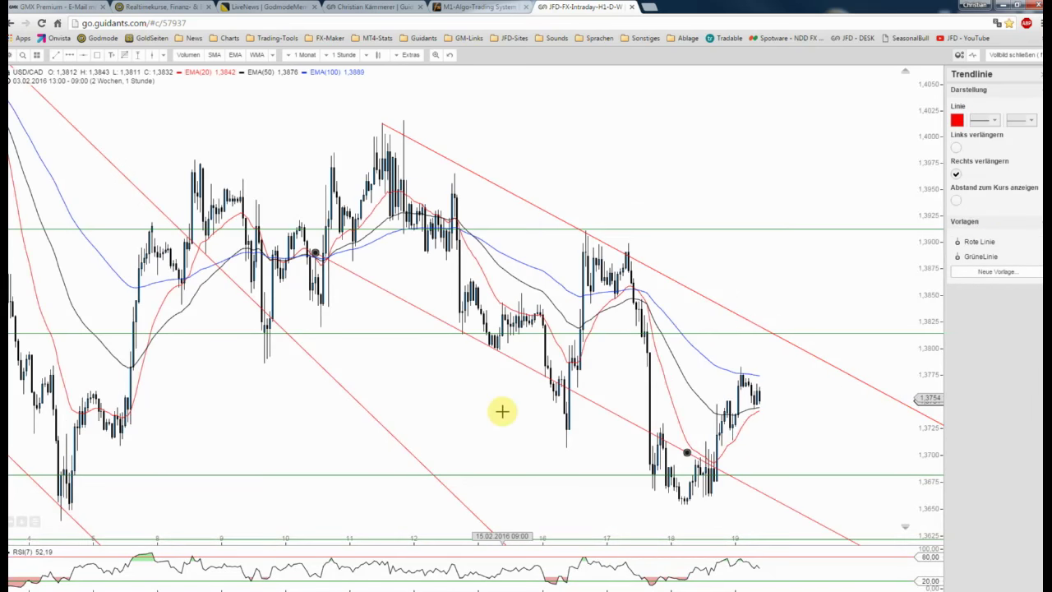
pyautogui.moveTo(489, 433); pyautogui.dragTo(481, 432)
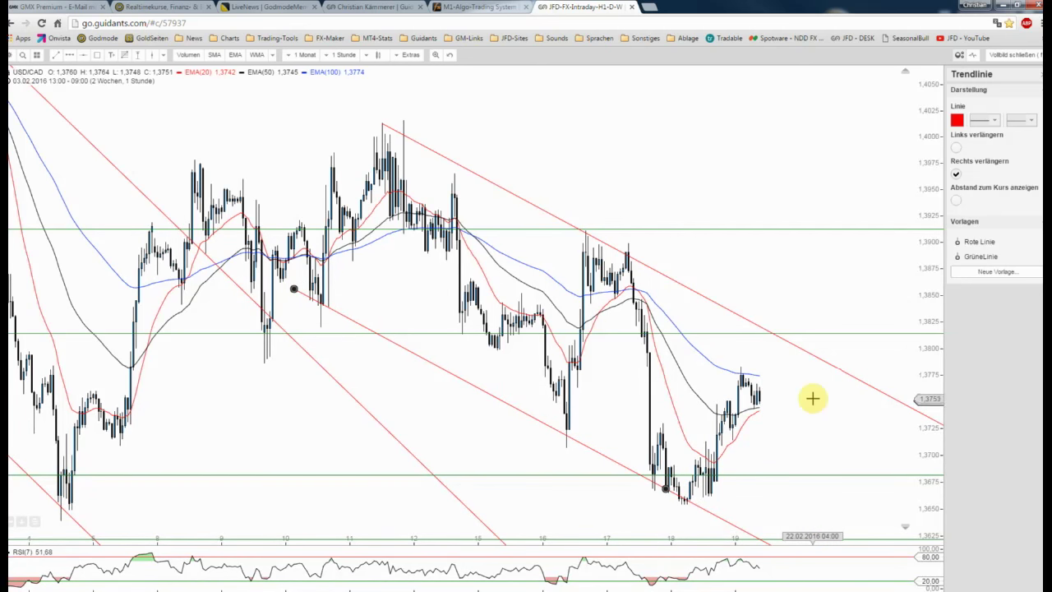
pyautogui.scroll(2, 812, 398)
pyautogui.scroll(1, 812, 398)
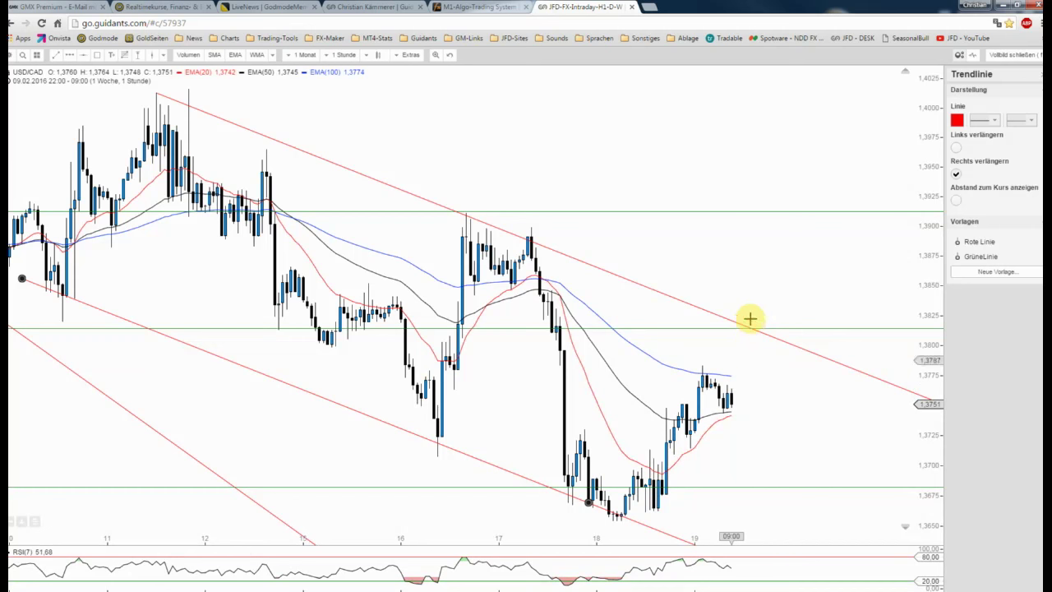
pyautogui.scroll(-1, 754, 307)
pyautogui.moveTo(754, 308); pyautogui.dragTo(752, 263)
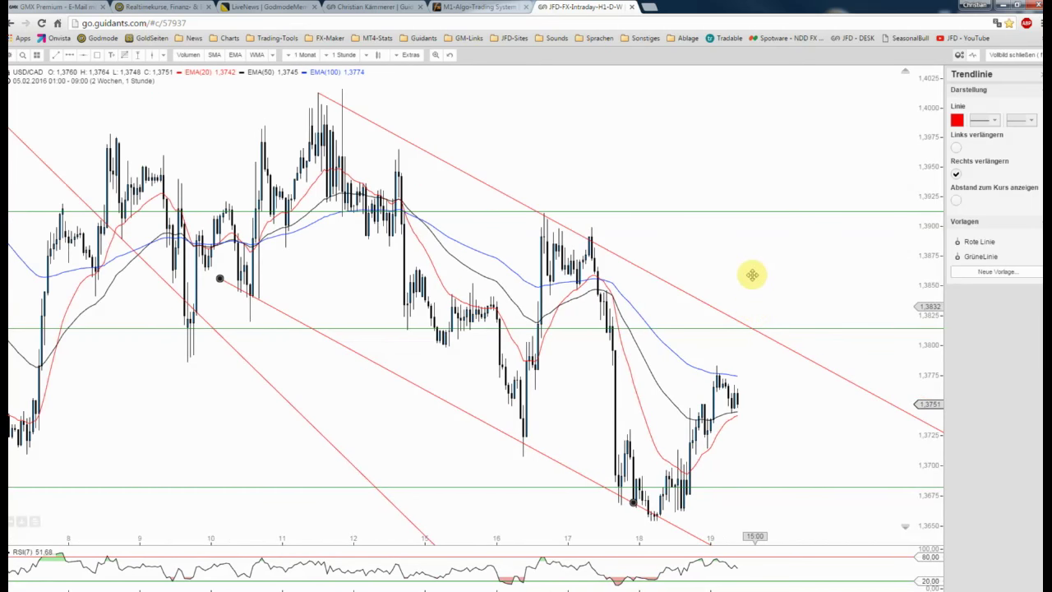
pyautogui.scroll(-1, 752, 263)
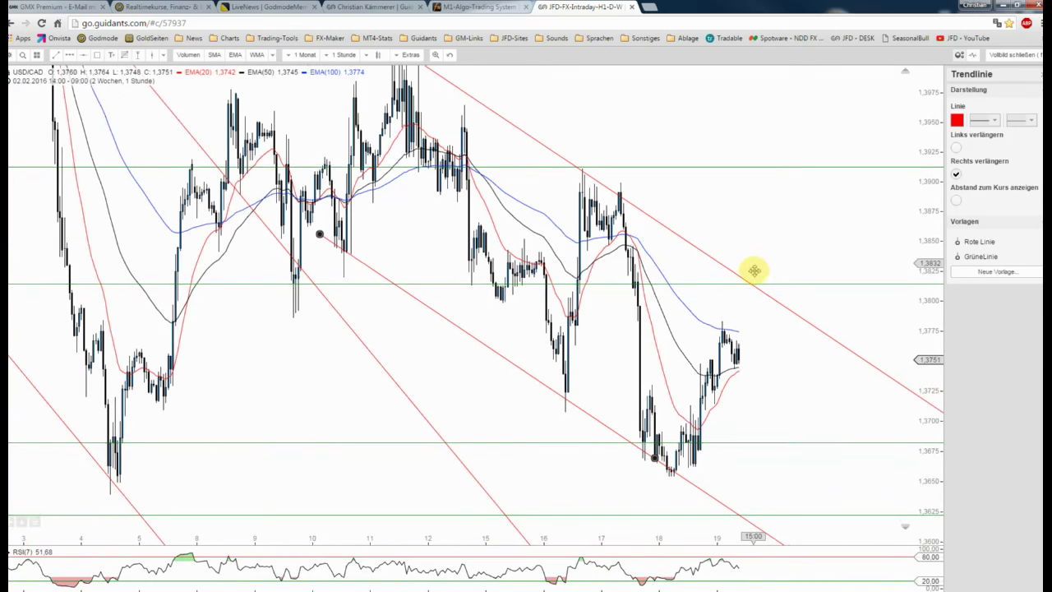
pyautogui.scroll(-1, 754, 270)
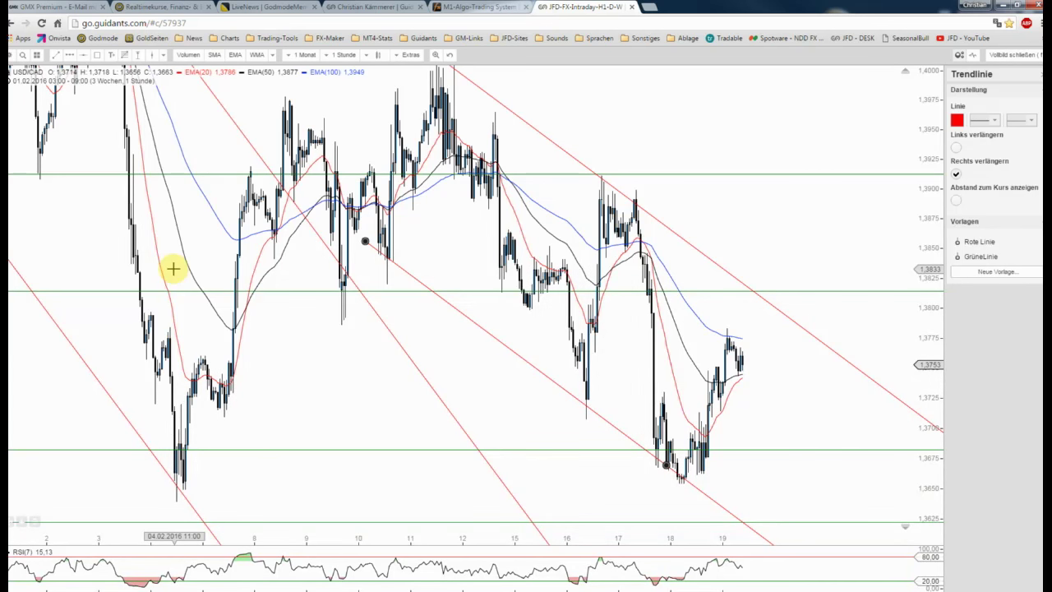
# - Save the hourly chart and reposition the ForexBull volatility overview window
pyautogui.click(14, 55)
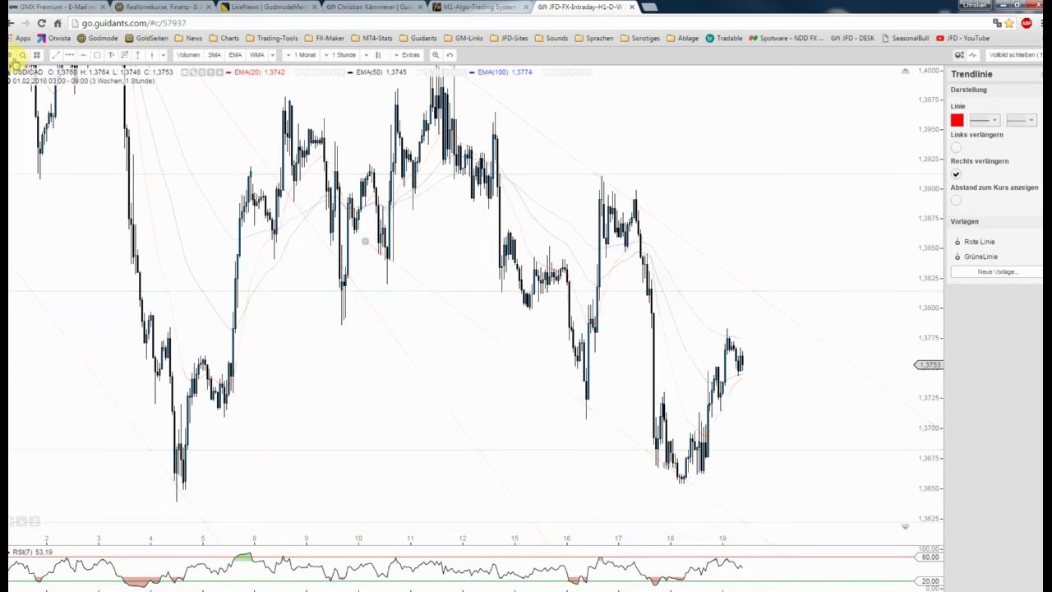
pyautogui.click(20, 84)
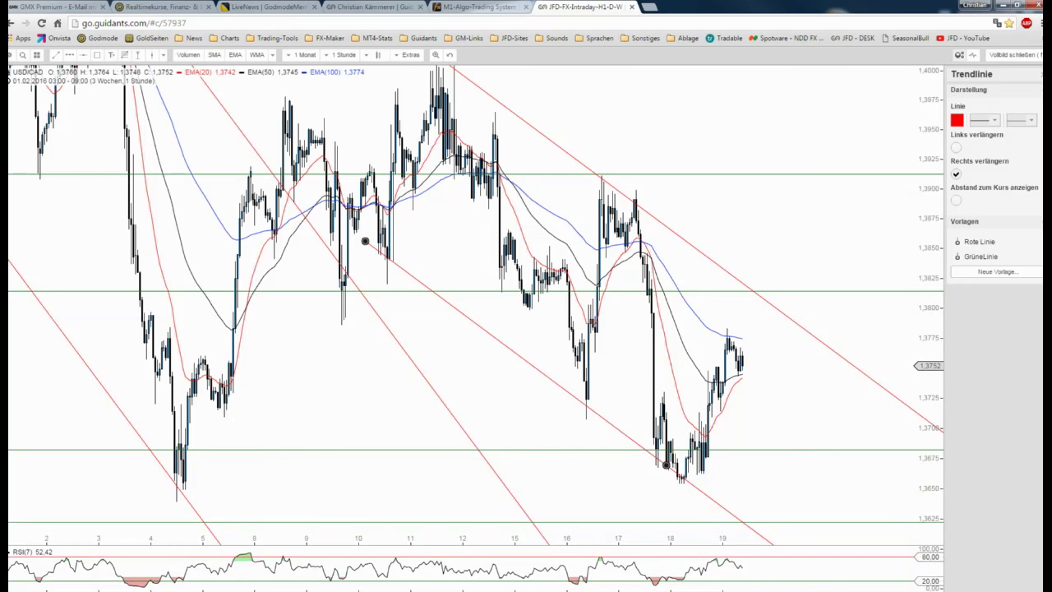
pyautogui.moveTo(175, 255); pyautogui.dragTo(199, 270)
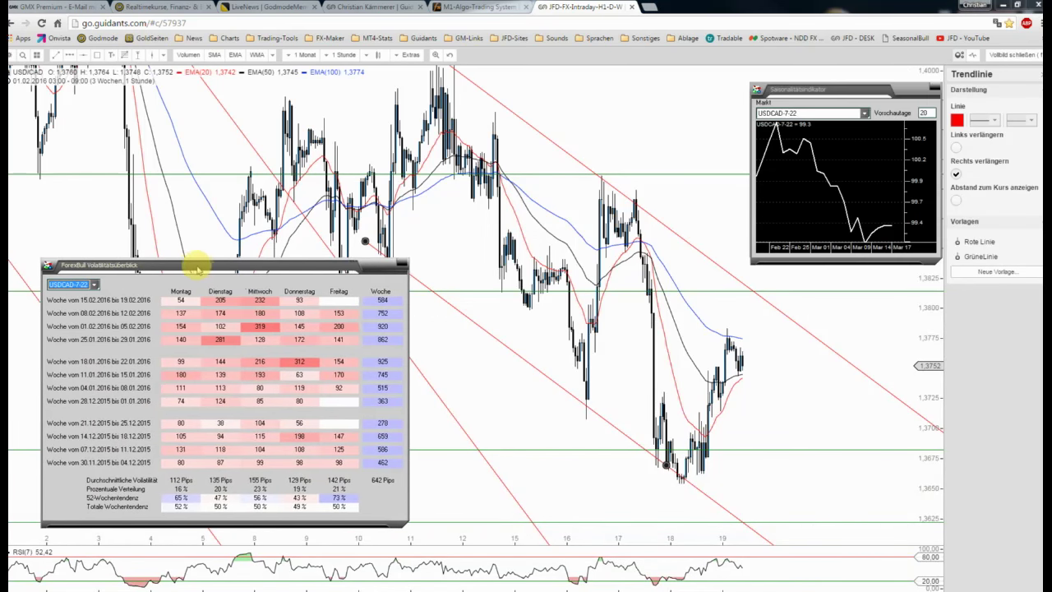